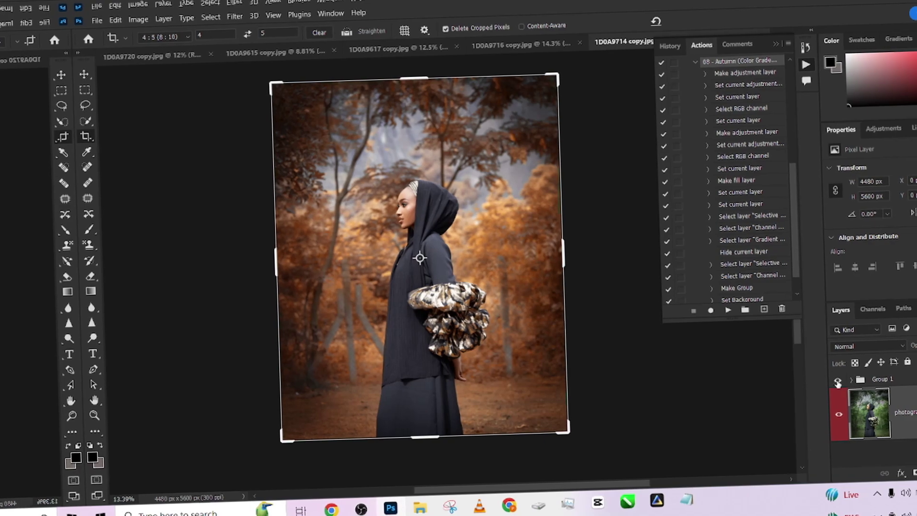
Flatten the autumn-graded 1D0A9714 photo into one background layer and apply the Camera Raw Filter to it
{"action": "right_click", "coordinate": [869, 413]}
{"action": "left_click", "coordinate": [761, 371]}
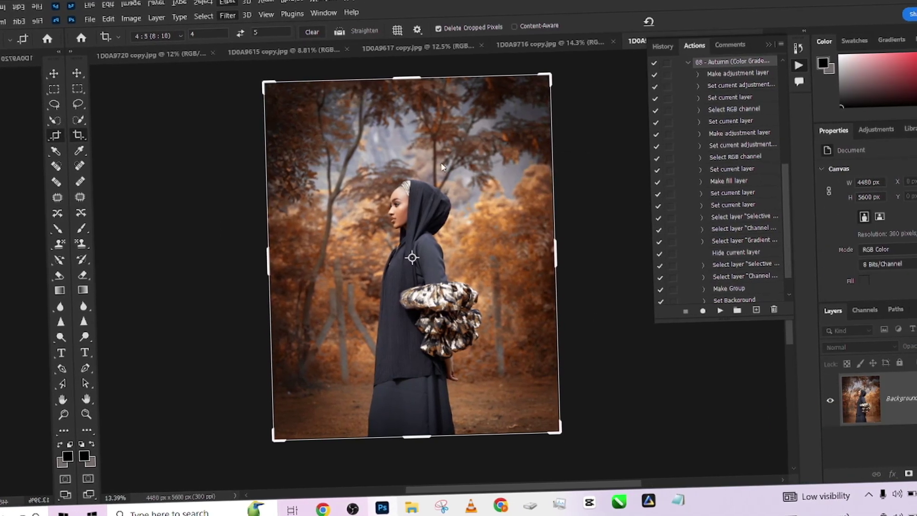
{"action": "key", "text": "shift+ctrl+a"}
{"action": "left_click", "coordinate": [781, 470]}
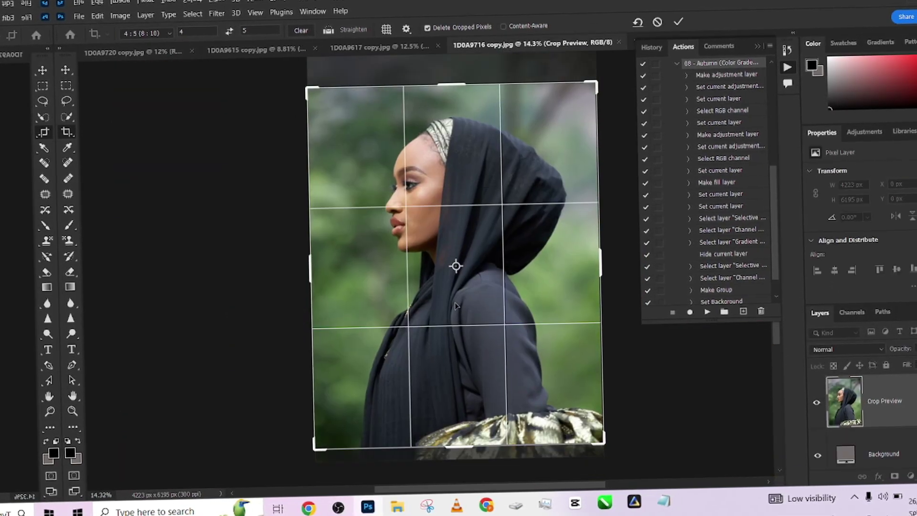
Crop the 1D0A9716 photo to the 4:5 (8:10) ratio and run the Done4U Retouch action on it
{"action": "key", "text": "Return"}
{"action": "left_click", "coordinate": [698, 111]}
{"action": "left_click", "coordinate": [706, 311]}
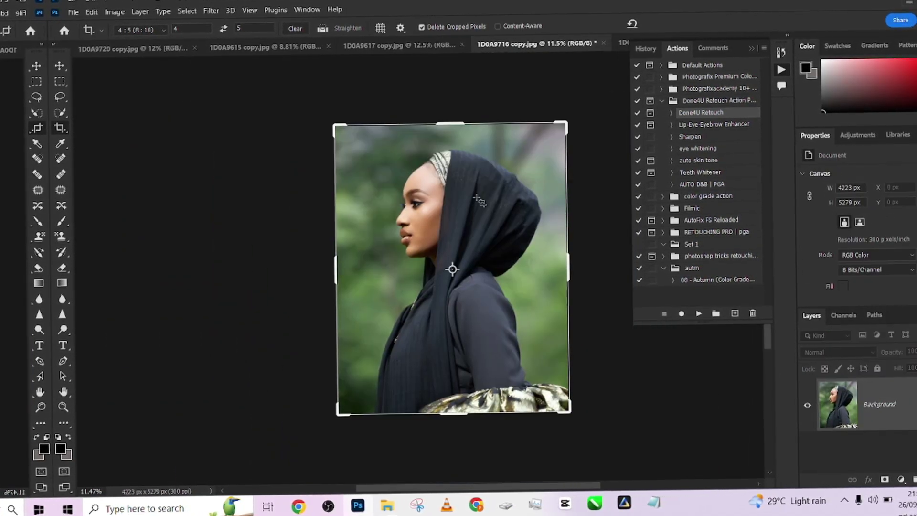
Run the 08 - Autumn color grade action on the retouched 1D0A9716 photo
{"action": "left_click", "coordinate": [717, 279]}
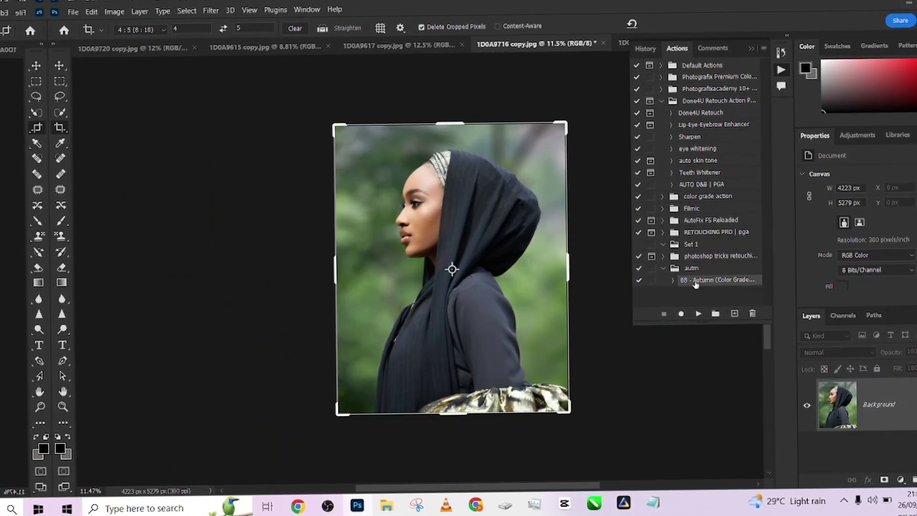
{"action": "left_click", "coordinate": [698, 313]}
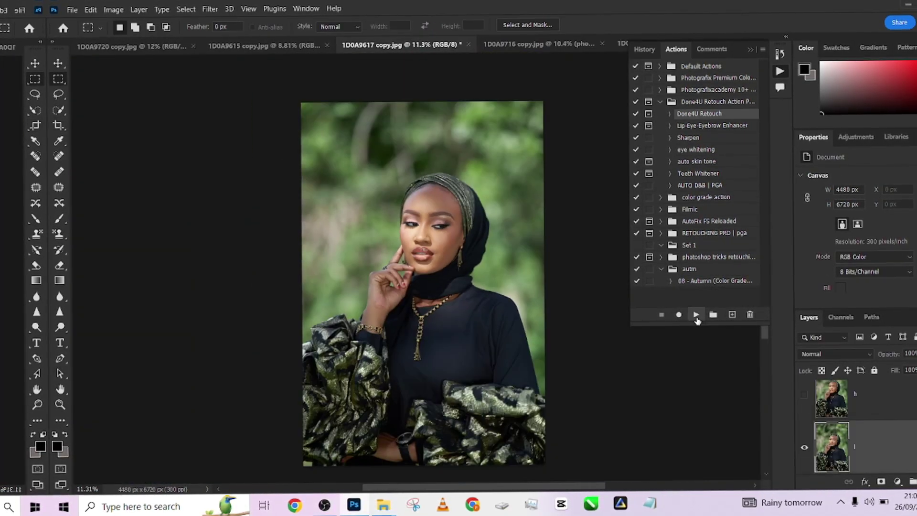
Run the Done4U Retouch action on 1D0A9617 and toggle the retouch layer to compare before and after
{"action": "left_click", "coordinate": [695, 315]}
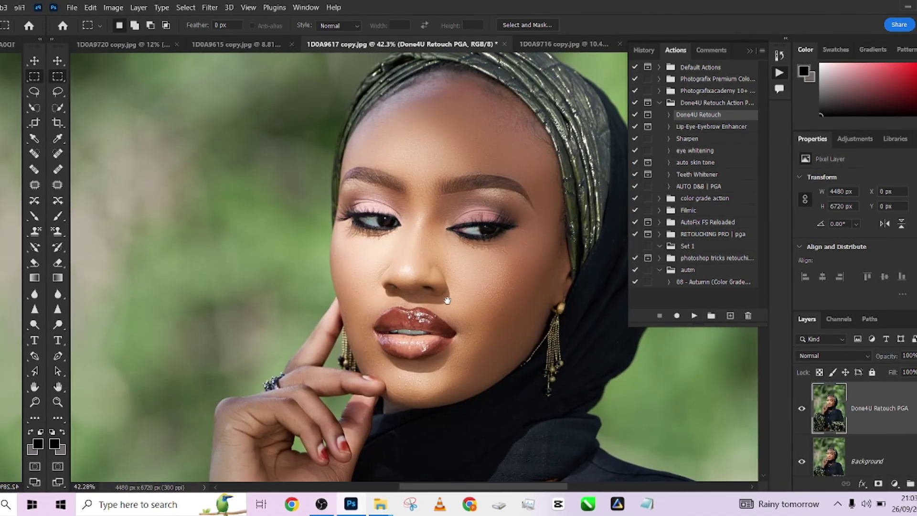
{"action": "left_click", "coordinate": [801, 409]}
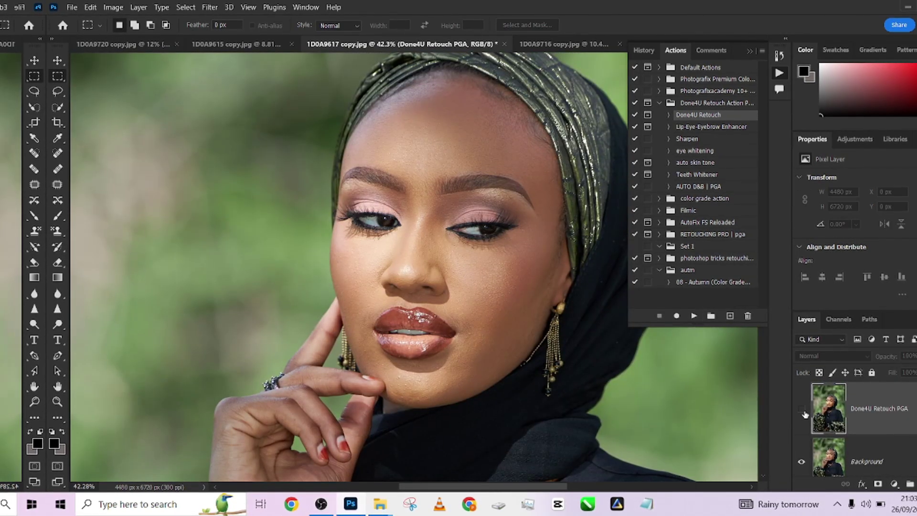
{"action": "left_click", "coordinate": [801, 409]}
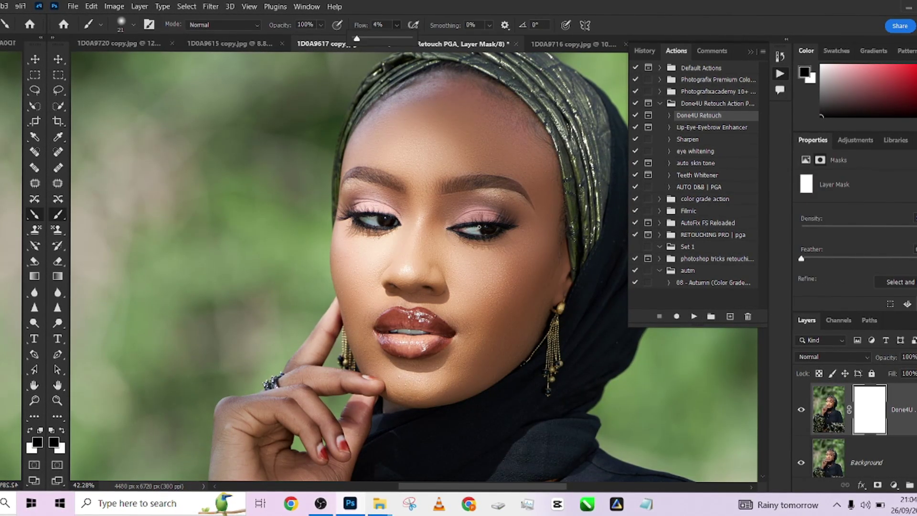
{"action": "key", "text": "x"}
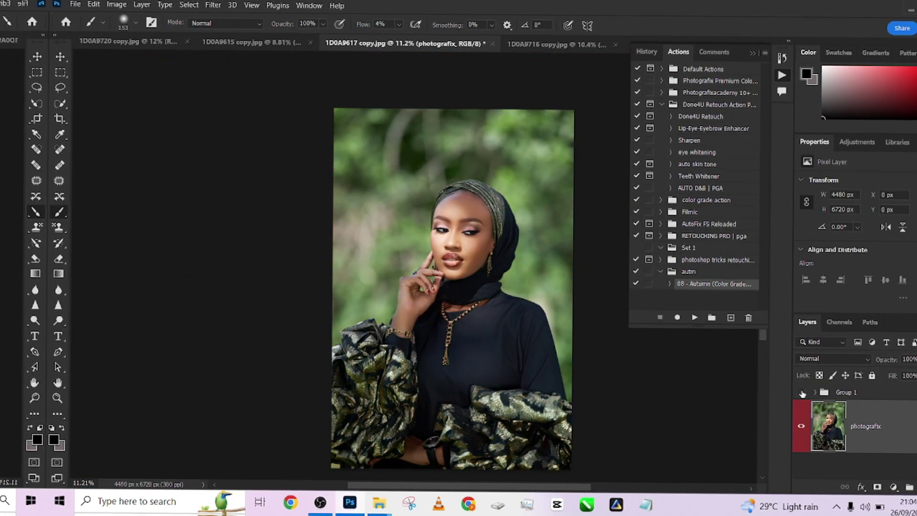
Turn the autumn colour group on in 1D0A9617 and switch to the 1D0A9615 photo
{"action": "left_click", "coordinate": [801, 392]}
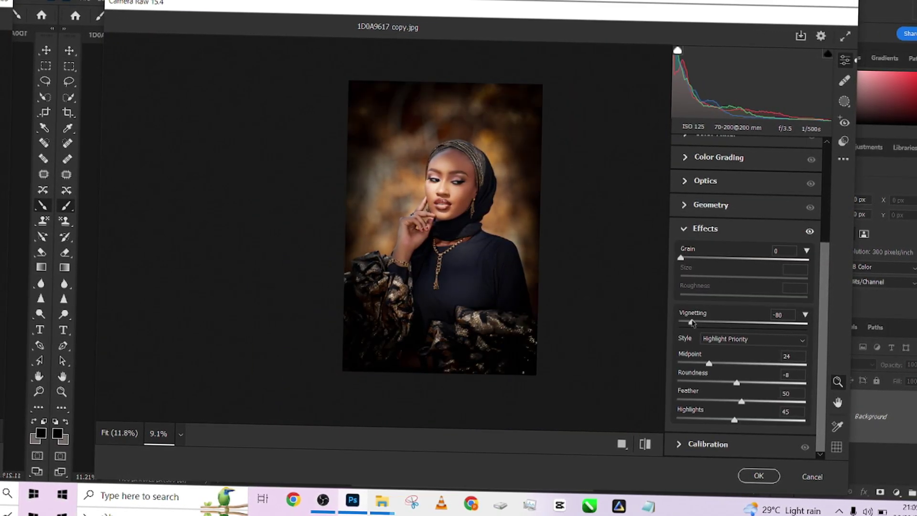
{"action": "key", "text": "ctrl+shift+Tab"}
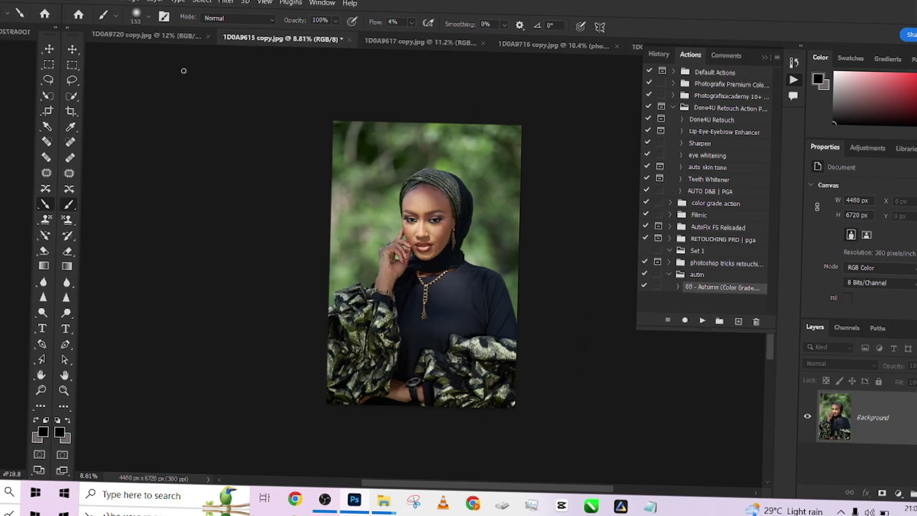
{"action": "key", "text": "ctrl+Tab"}
{"action": "key", "text": "ctrl+shift+Tab"}
{"action": "left_click", "coordinate": [433, 52]}
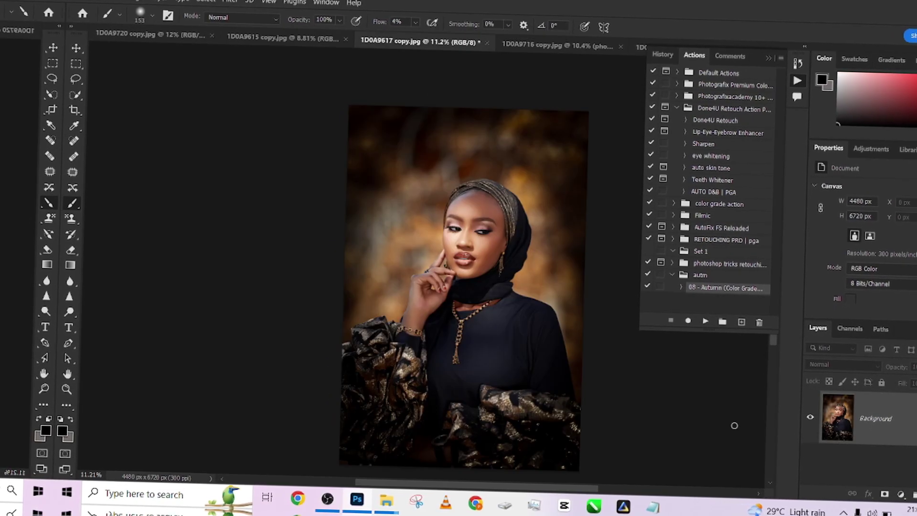
{"action": "key", "text": "ctrl+shift+Tab"}
Retouch 1D0A9615 with the Done4U Retouch action and open the Basic adjustments of the Camera Raw Filter
{"action": "left_click", "coordinate": [718, 121]}
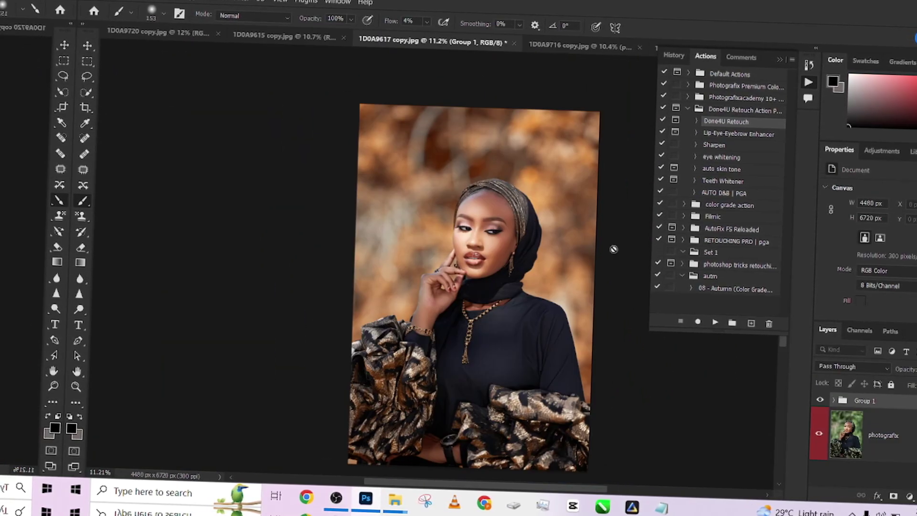
{"action": "left_click", "coordinate": [240, 1]}
{"action": "left_click", "coordinate": [261, 81]}
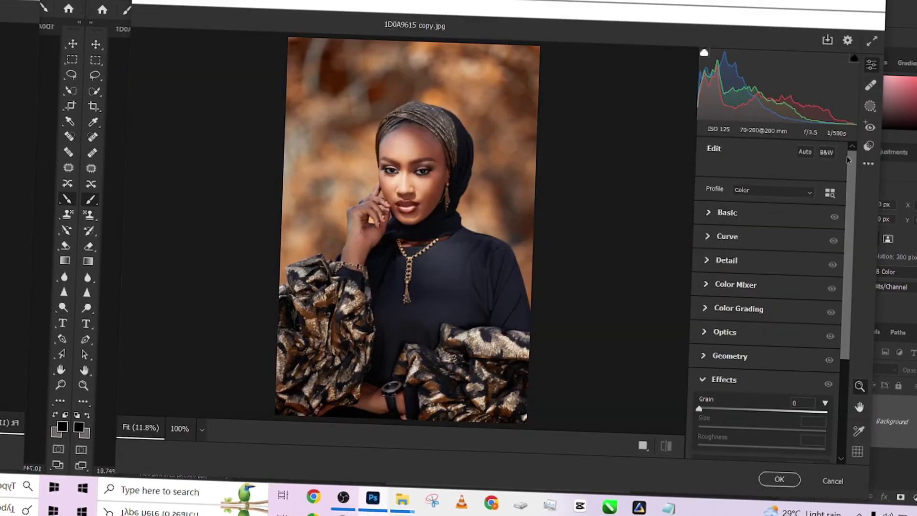
{"action": "left_click", "coordinate": [720, 211]}
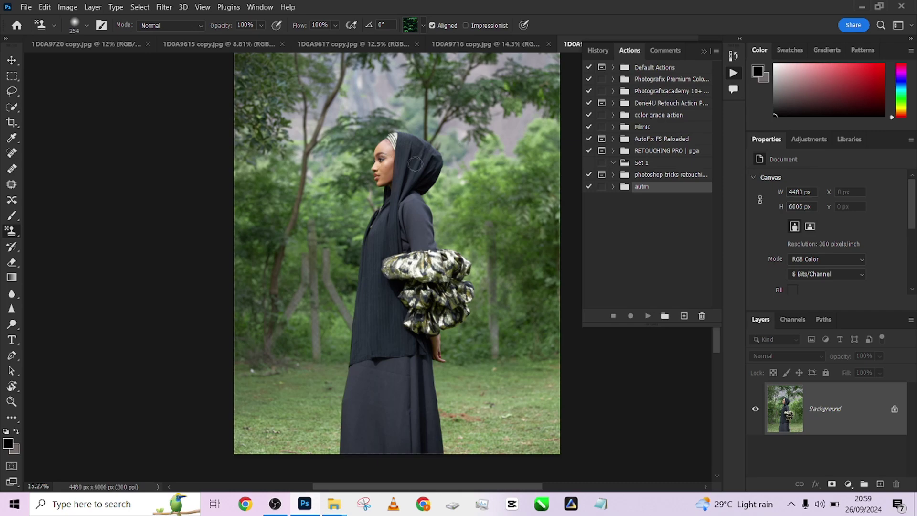
Inspect the skin on the woman's face up close and expand the Done4U Retouch action set
{"action": "scroll", "coordinate": [405, 175], "scroll_direction": "up", "scroll_amount": 8}
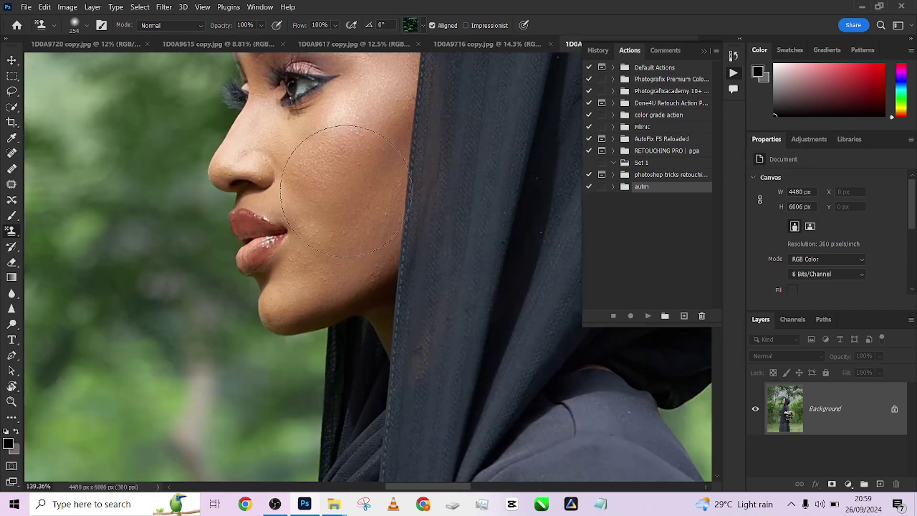
{"action": "scroll", "coordinate": [416, 286], "scroll_direction": "down", "scroll_amount": 3}
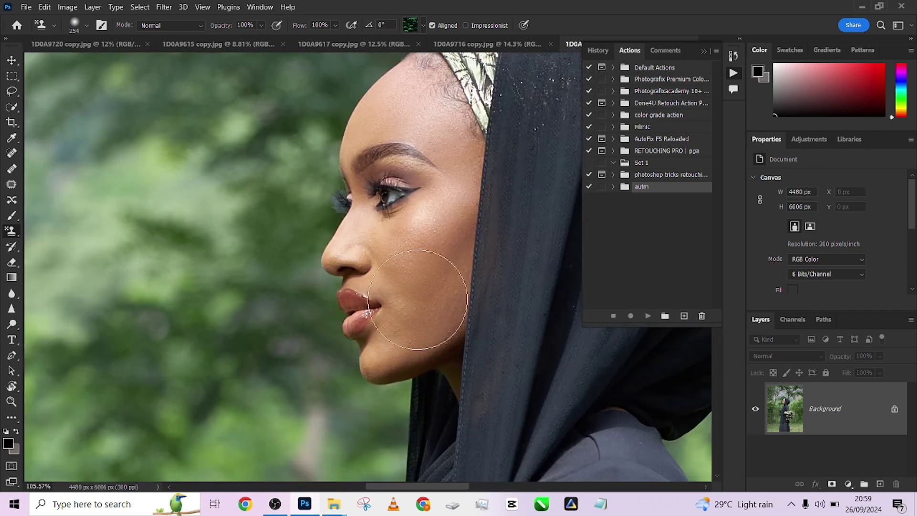
{"action": "mouse_move", "coordinate": [452, 256]}
{"action": "left_mouse_down"}
{"action": "mouse_move", "coordinate": [440, 299]}
{"action": "mouse_move", "coordinate": [451, 307]}
{"action": "left_mouse_up"}
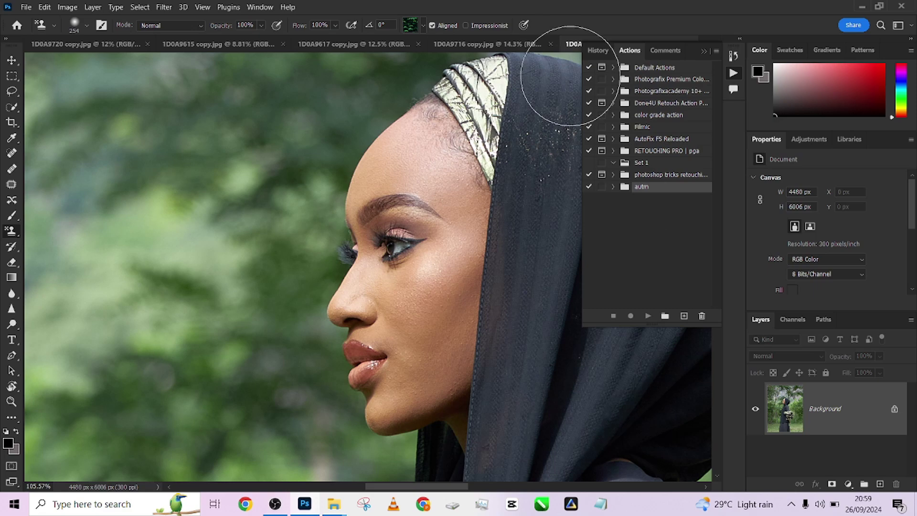
{"action": "left_click", "coordinate": [613, 103]}
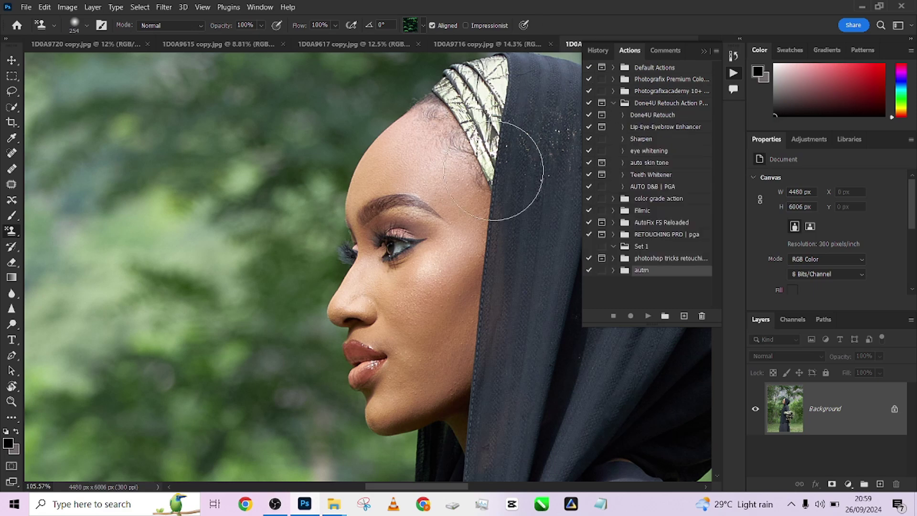
Crop the full-length photo to the 4:5 (8:10) ratio, repositioning the woman slightly lower in the frame
{"action": "scroll", "coordinate": [328, 211], "scroll_direction": "down", "scroll_amount": 1}
{"action": "scroll", "coordinate": [328, 211], "scroll_direction": "down", "scroll_amount": 5}
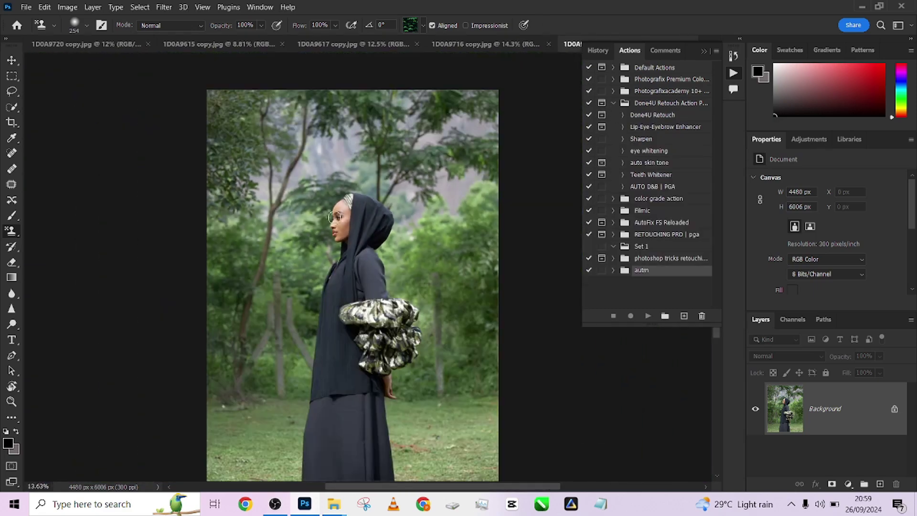
{"action": "left_click", "coordinate": [11, 123]}
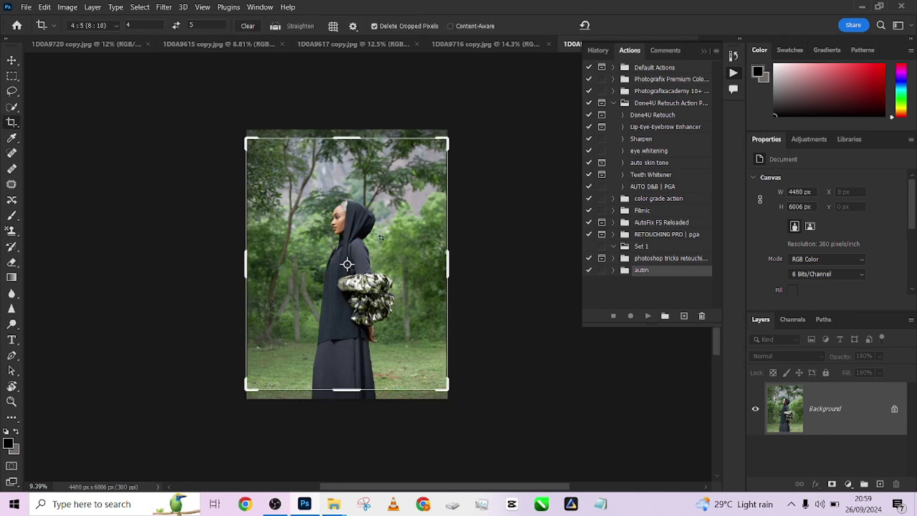
{"action": "left_click_drag", "start_coordinate": [374, 310], "coordinate": [374, 318]}
{"action": "key", "text": "Return"}
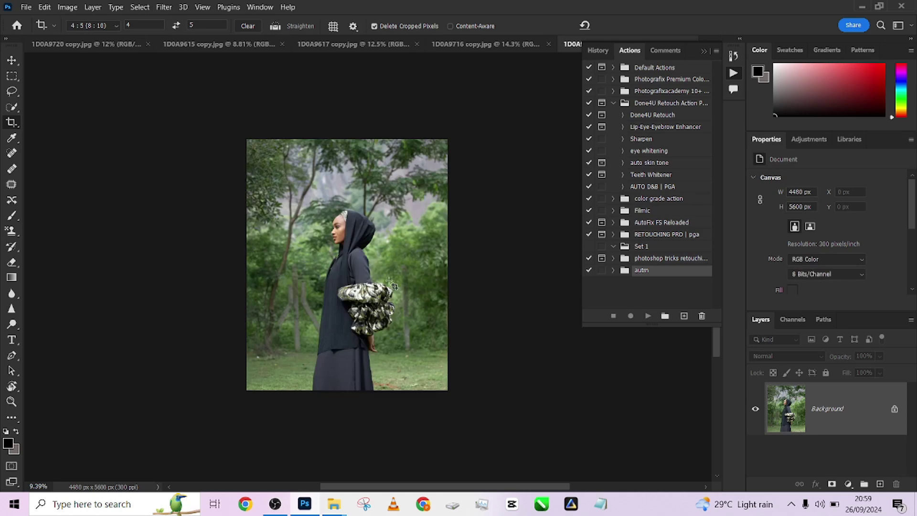
{"action": "key", "text": "ctrl+0"}
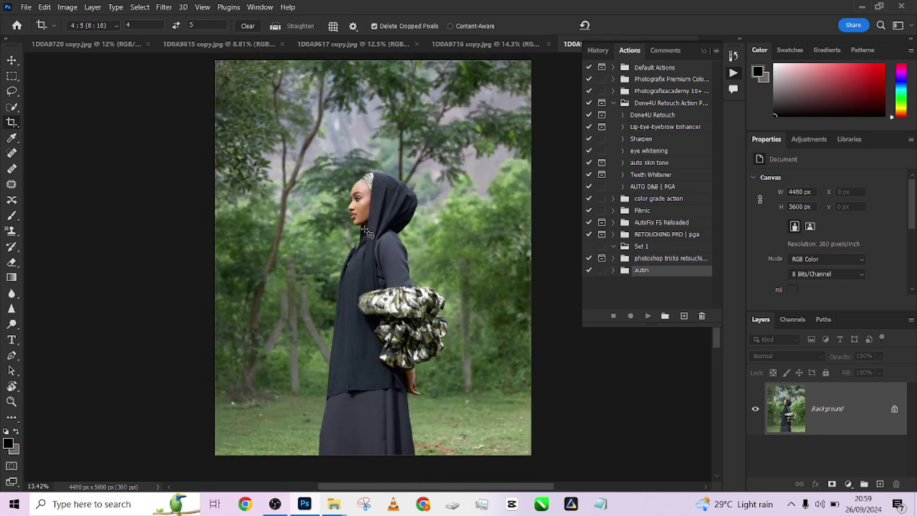
Apply the Camera Raw Filter to the cropped photo with Vignetting set to -51
{"action": "left_click", "coordinate": [163, 8]}
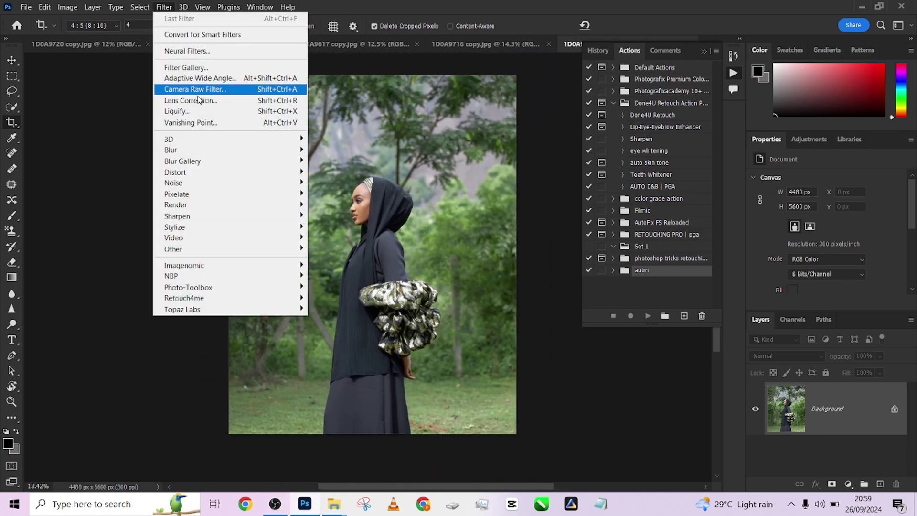
{"action": "left_click", "coordinate": [198, 90]}
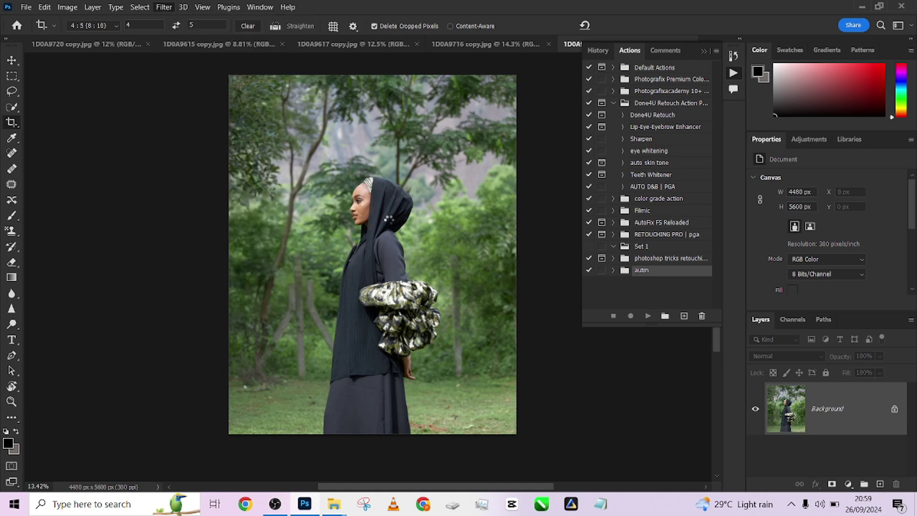
{"action": "scroll", "coordinate": [644, 377], "scroll_direction": "down", "scroll_amount": 5}
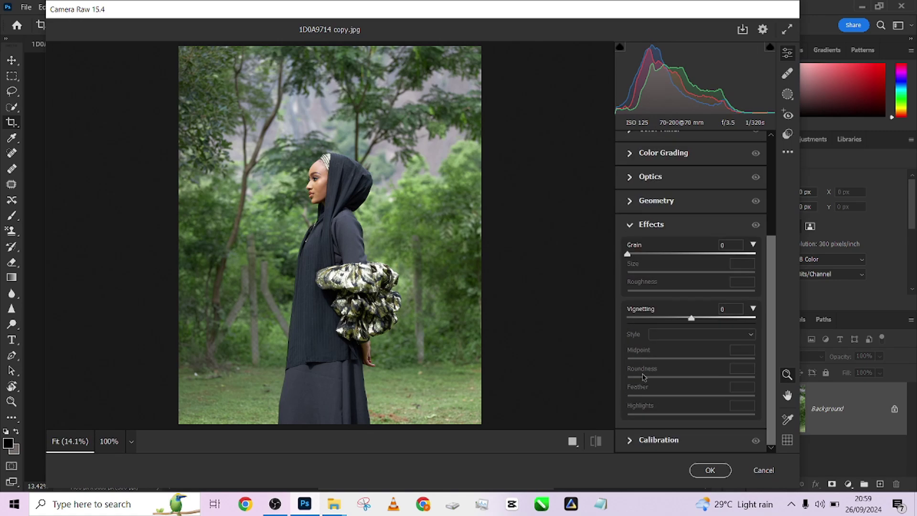
{"action": "left_click", "coordinate": [657, 317]}
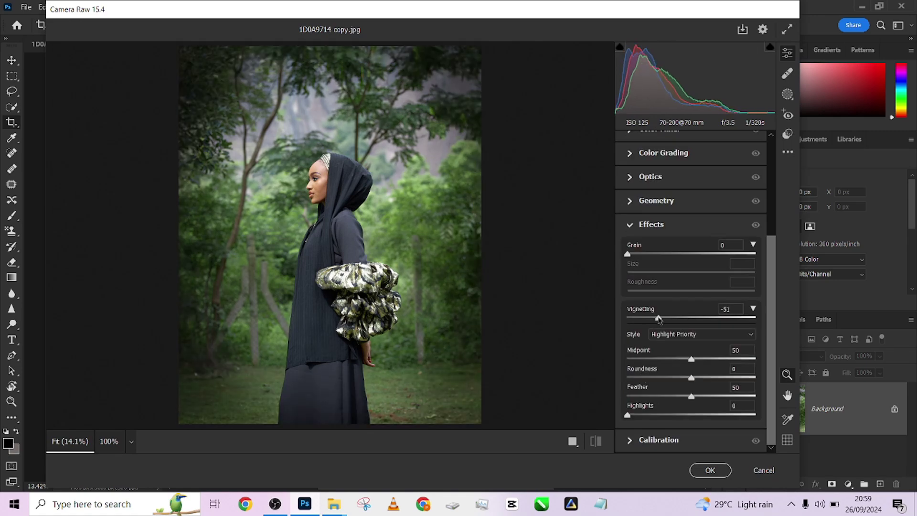
{"action": "left_click", "coordinate": [701, 472]}
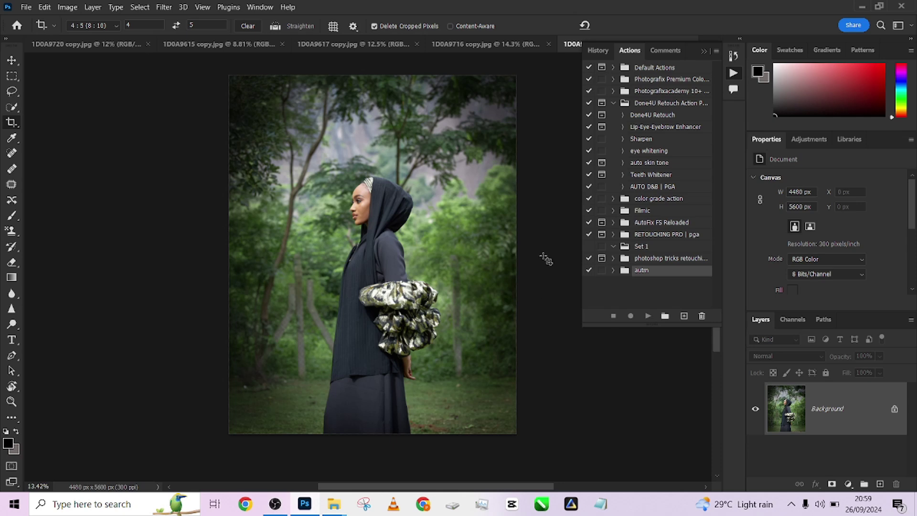
Run the Done4U Retouch action on the photo, checking the face closely and accepting a Gaussian Blur radius of 2.0 pixels
{"action": "left_click", "coordinate": [652, 117]}
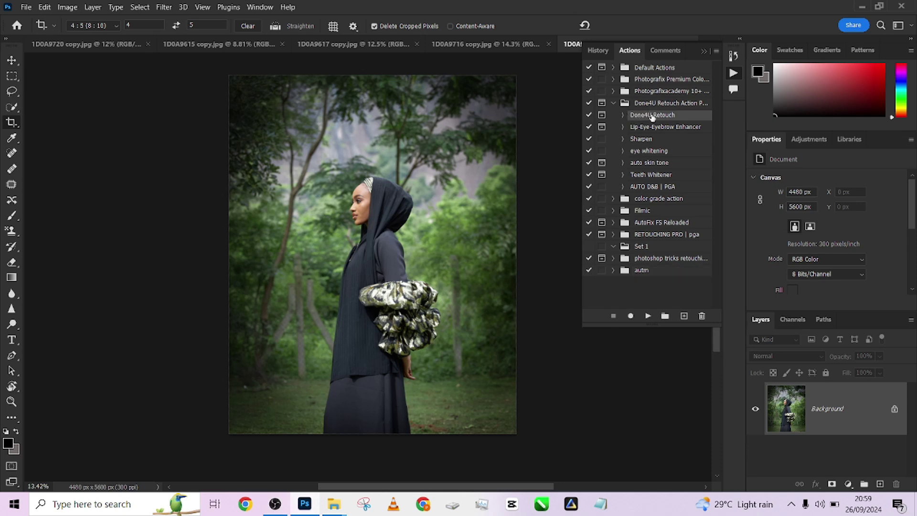
{"action": "left_click", "coordinate": [648, 316]}
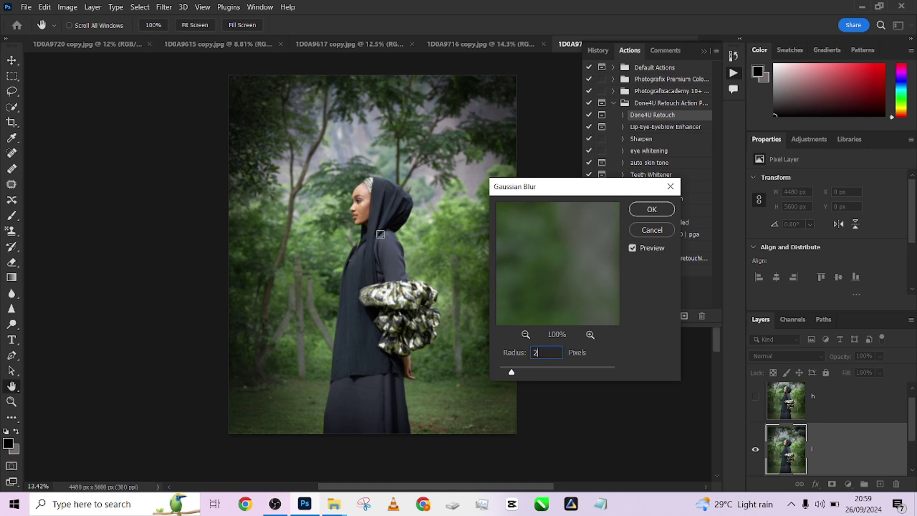
{"action": "left_click", "coordinate": [380, 234], "text": "ctrl"}
{"action": "left_click", "coordinate": [358, 196], "text": "ctrl"}
{"action": "left_click", "coordinate": [342, 234], "text": "ctrl"}
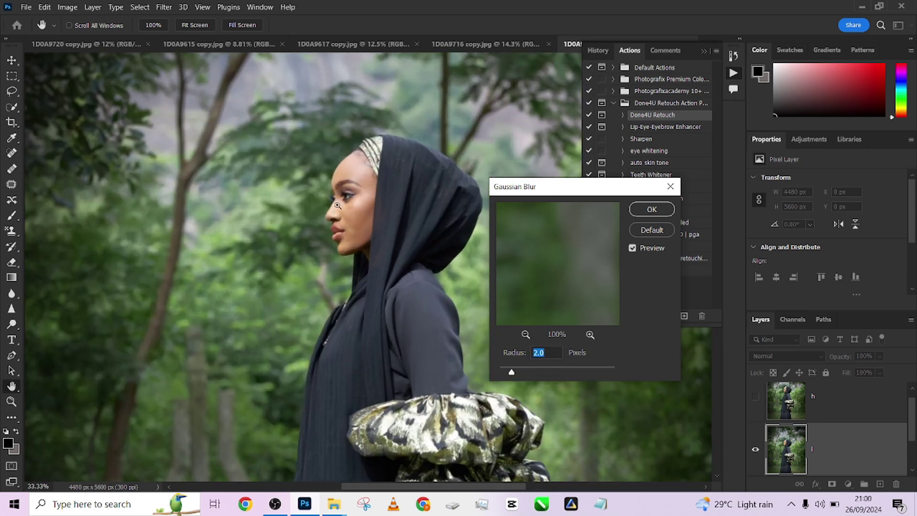
{"action": "left_click", "coordinate": [337, 206], "text": "ctrl"}
{"action": "left_click", "coordinate": [337, 205], "text": "ctrl"}
{"action": "left_click", "coordinate": [338, 205], "text": "ctrl"}
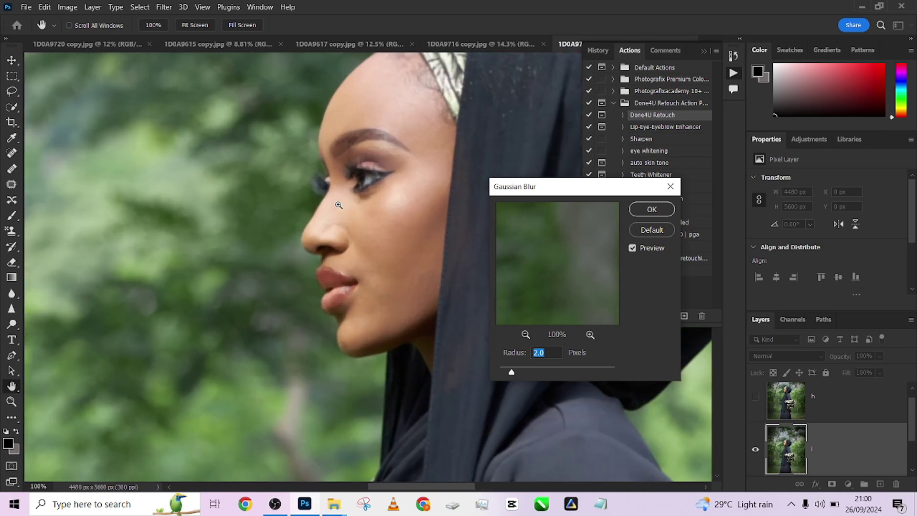
{"action": "left_click", "coordinate": [338, 204], "text": "ctrl"}
{"action": "left_click", "coordinate": [339, 205], "text": "ctrl"}
{"action": "left_click", "coordinate": [340, 207], "text": "ctrl+alt"}
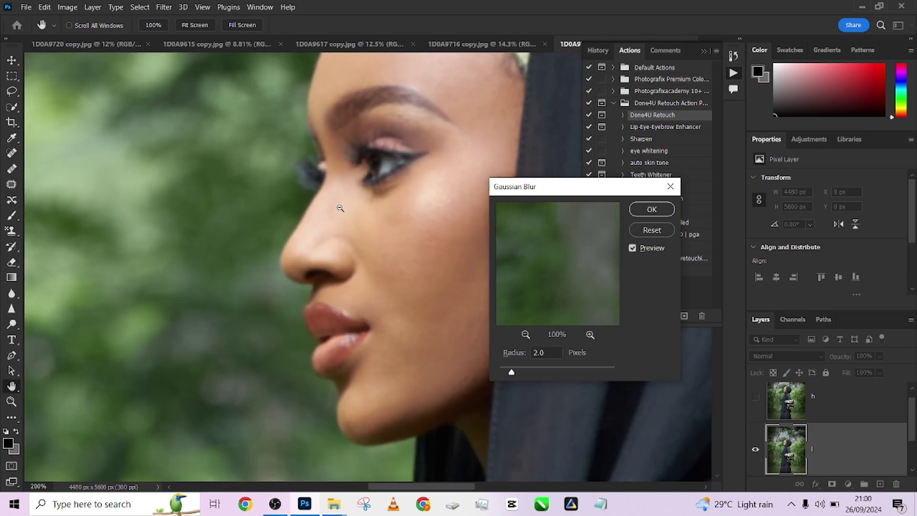
{"action": "left_click", "coordinate": [340, 208], "text": "ctrl+alt"}
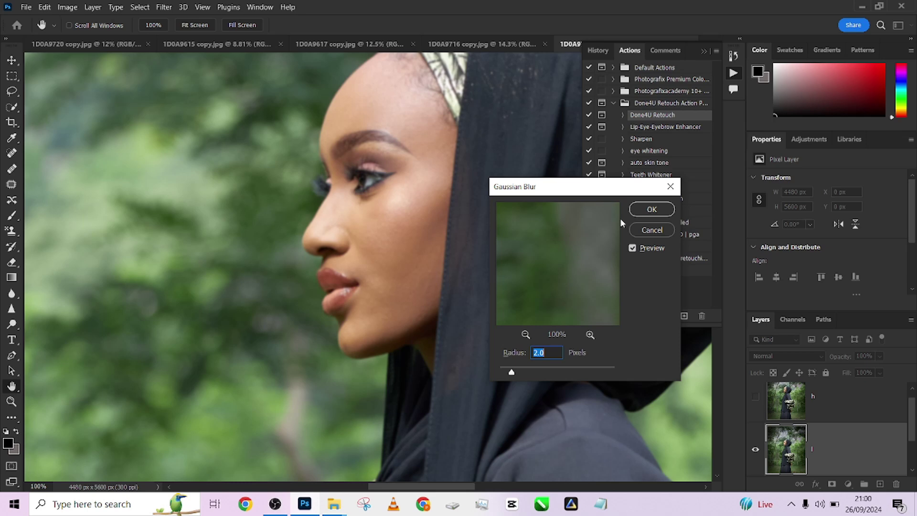
{"action": "key", "text": "Return"}
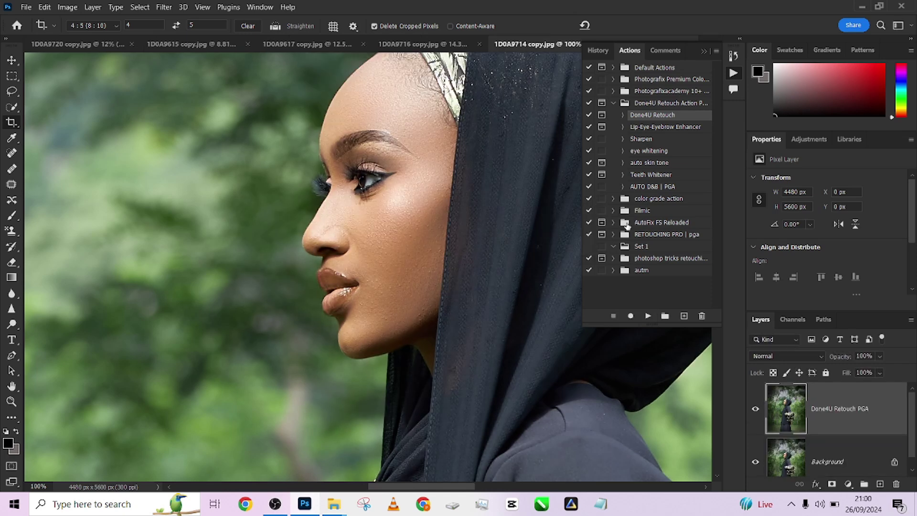
Compare the full-length photo before and after retouching by toggling the Done4U Retouch PGA layer, both close up and at full view
{"action": "scroll", "coordinate": [375, 227], "scroll_direction": "down", "scroll_amount": 3}
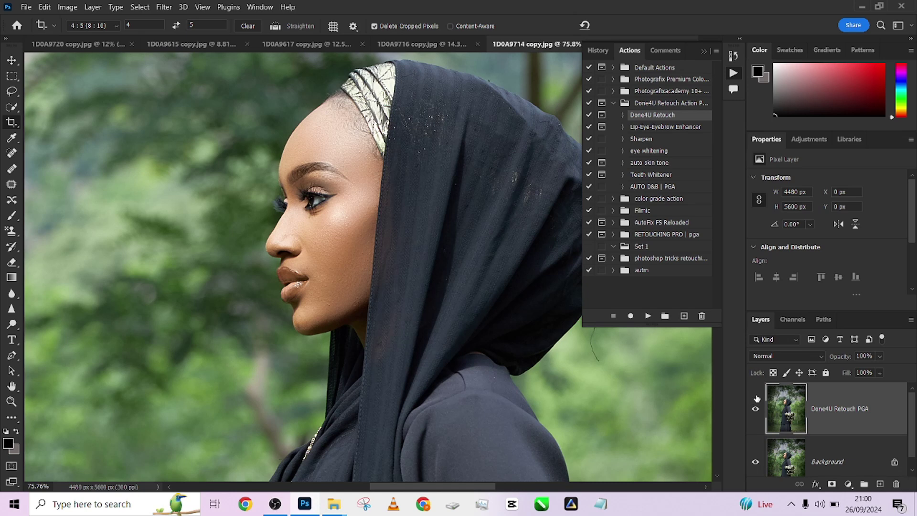
{"action": "left_click", "coordinate": [756, 409]}
{"action": "left_click", "coordinate": [756, 410]}
{"action": "left_click", "coordinate": [756, 409]}
{"action": "left_click", "coordinate": [755, 410]}
{"action": "scroll", "coordinate": [389, 224], "scroll_direction": "down", "scroll_amount": 6}
{"action": "scroll", "coordinate": [391, 238], "scroll_direction": "down", "scroll_amount": 3}
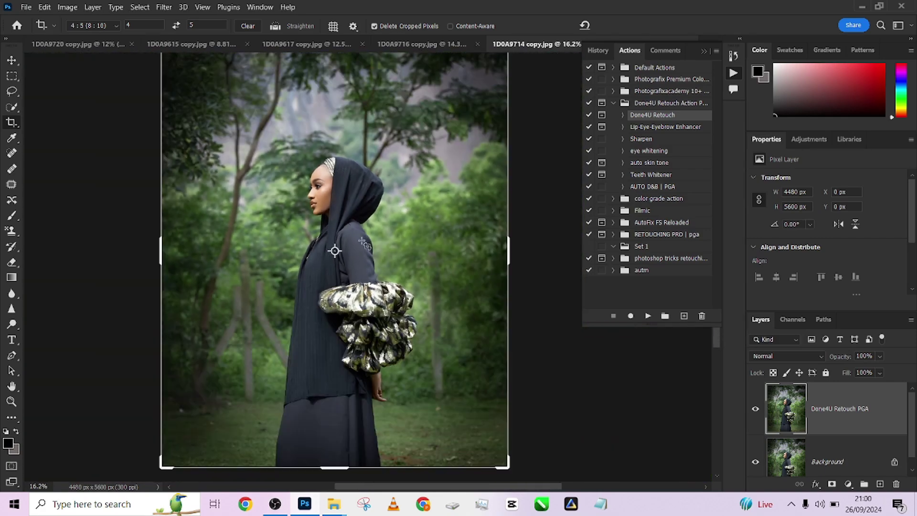
{"action": "left_click", "coordinate": [753, 412]}
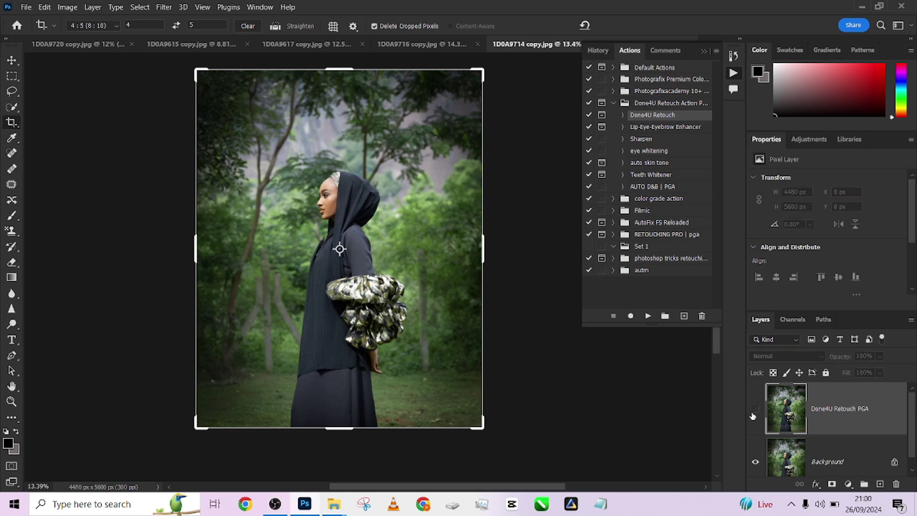
Flatten the retouched full-length photo and run the 08 - Autumn color grade action from the autm set on it
{"action": "right_click", "coordinate": [851, 460]}
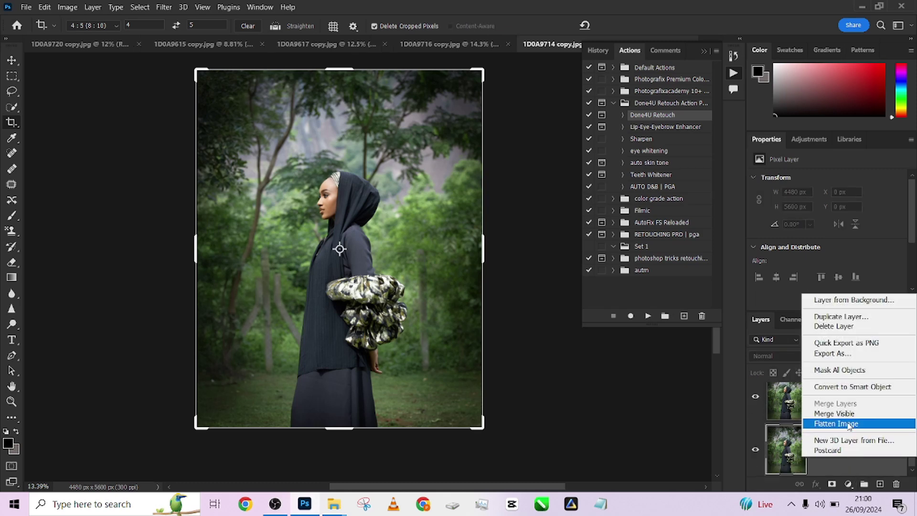
{"action": "left_click", "coordinate": [845, 426]}
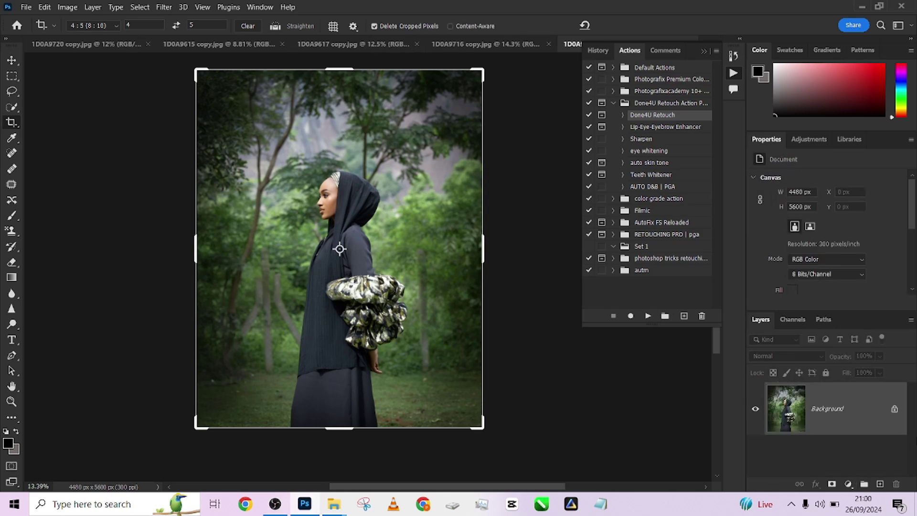
{"action": "left_click", "coordinate": [661, 270]}
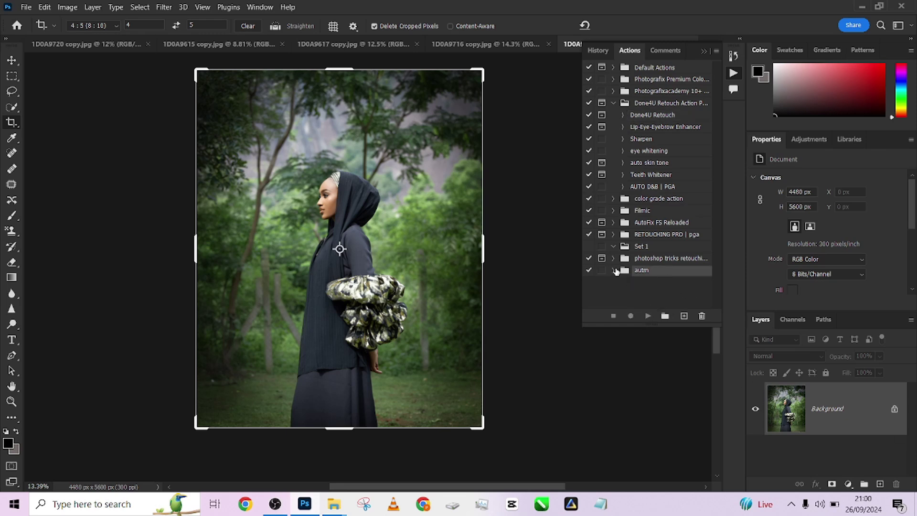
{"action": "left_click", "coordinate": [614, 271]}
{"action": "left_click", "coordinate": [652, 284]}
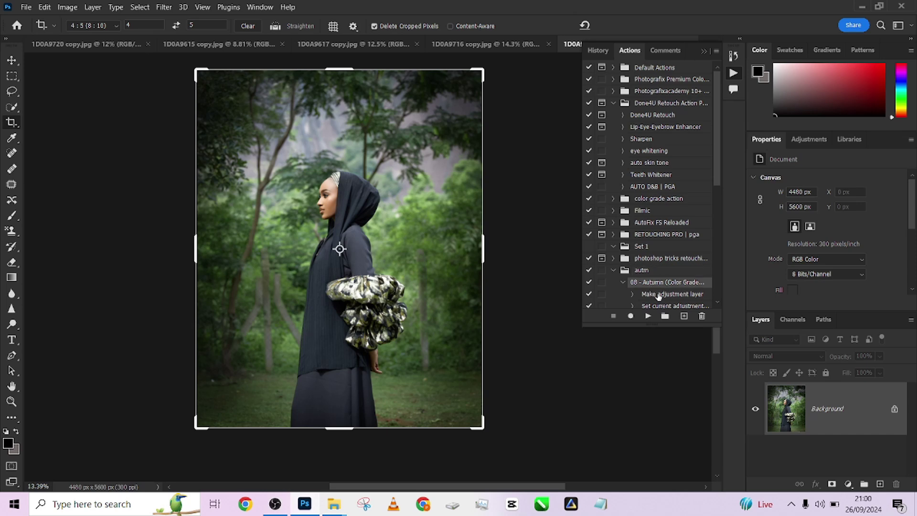
{"action": "left_click", "coordinate": [647, 316]}
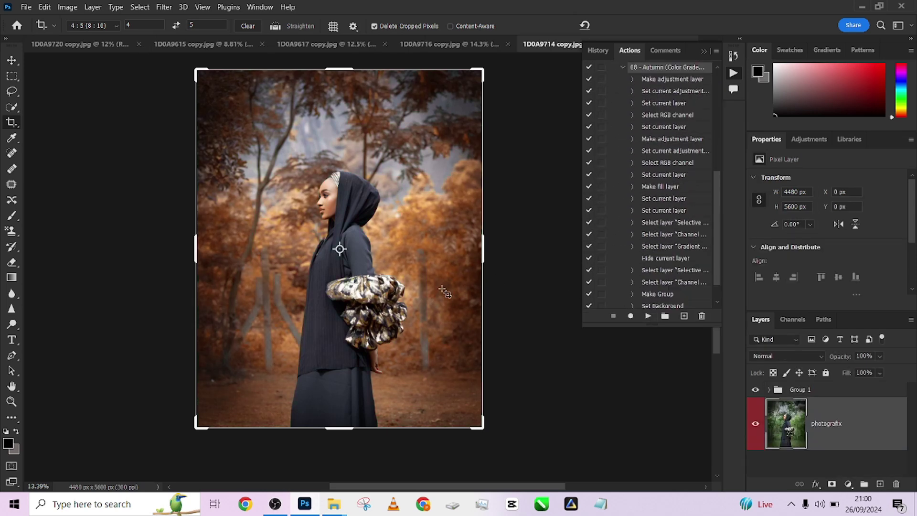
Compare the photo with and without the autumn grade group, keep the grade on and flatten the image, discarding hidden layers
{"action": "left_click_drag", "start_coordinate": [346, 266], "coordinate": [346, 266]}
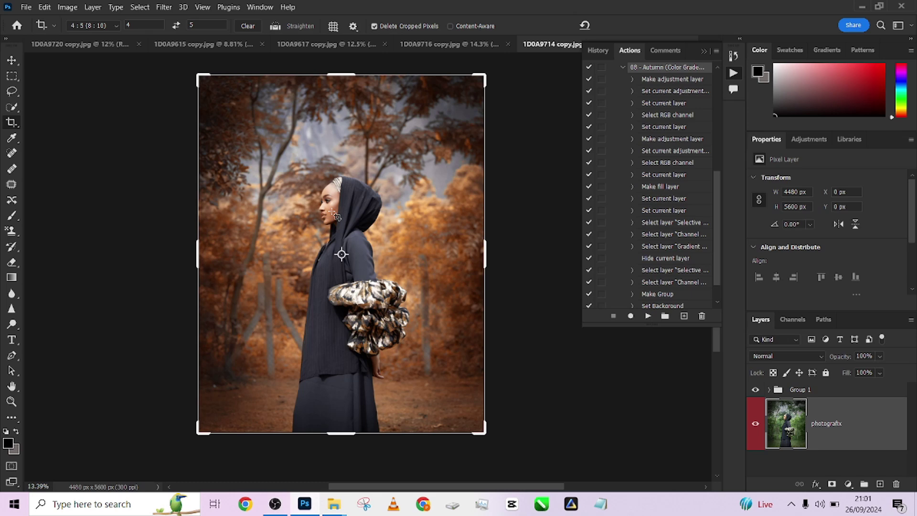
{"action": "left_click", "coordinate": [755, 390]}
{"action": "left_click", "coordinate": [755, 391]}
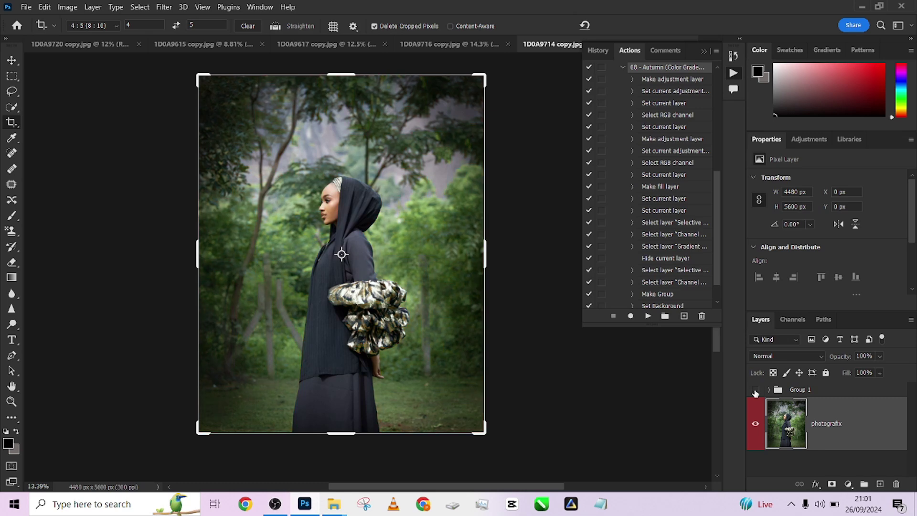
{"action": "left_click", "coordinate": [755, 391]}
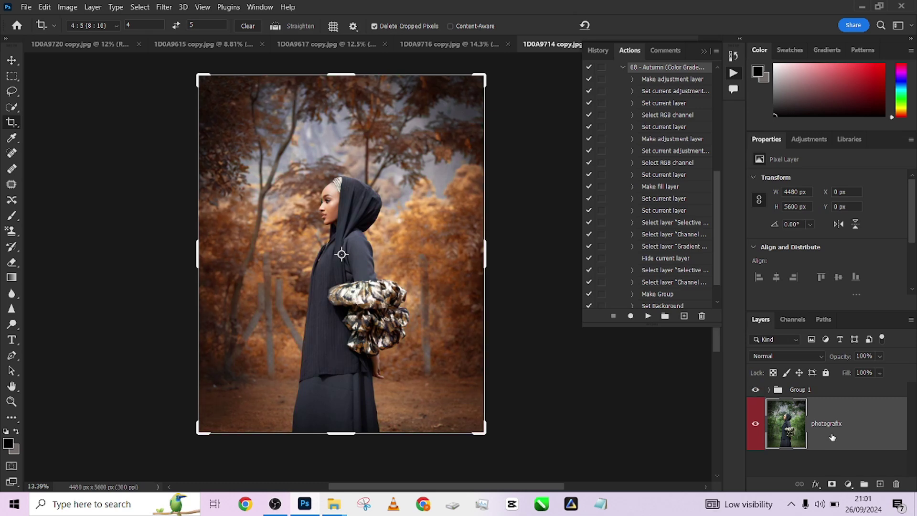
{"action": "right_click", "coordinate": [862, 441]}
{"action": "left_click", "coordinate": [781, 379]}
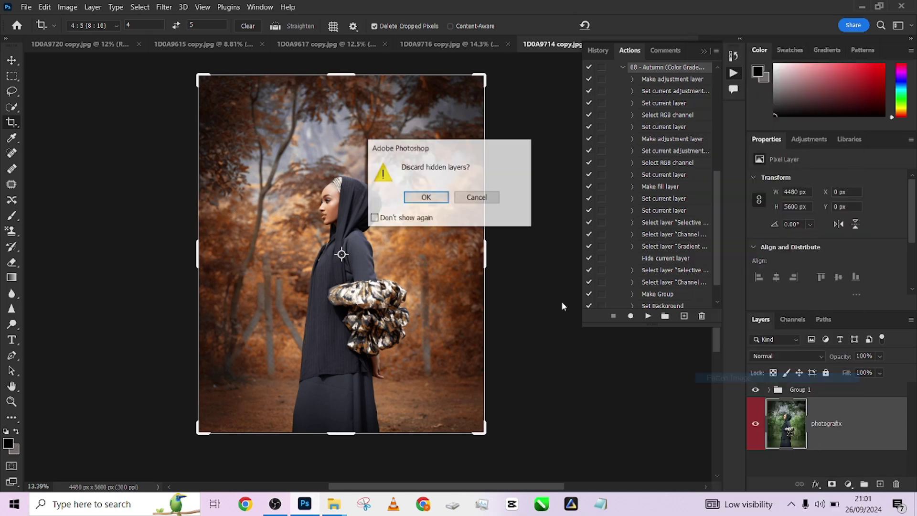
{"action": "left_click", "coordinate": [425, 197]}
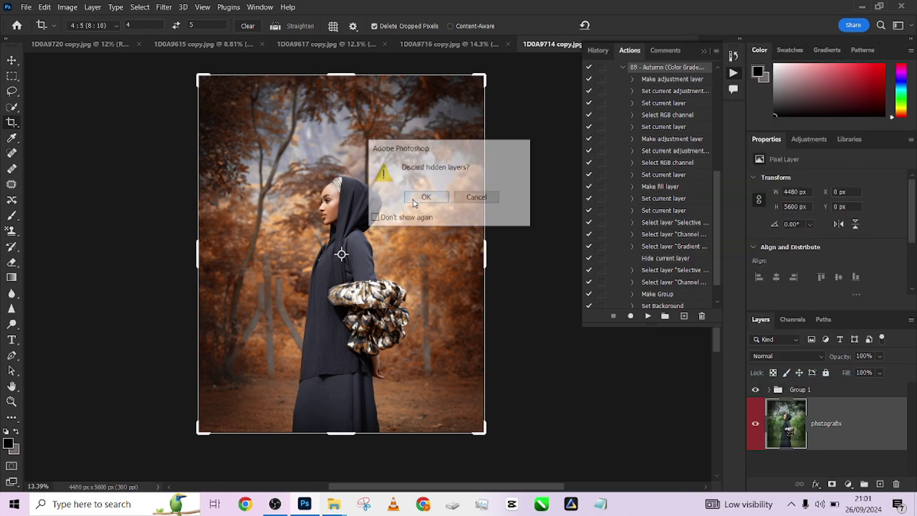
Apply the Camera Raw Filter to the autumn-graded photo with Blacks at -36 and Shadows at -11, adjusting Highlights, and check the result
{"action": "left_click", "coordinate": [164, 7]}
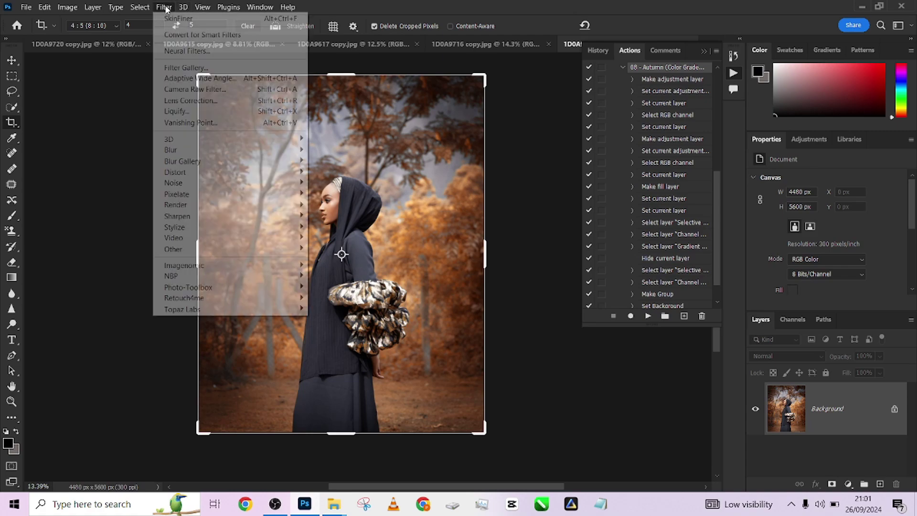
{"action": "left_click", "coordinate": [213, 91]}
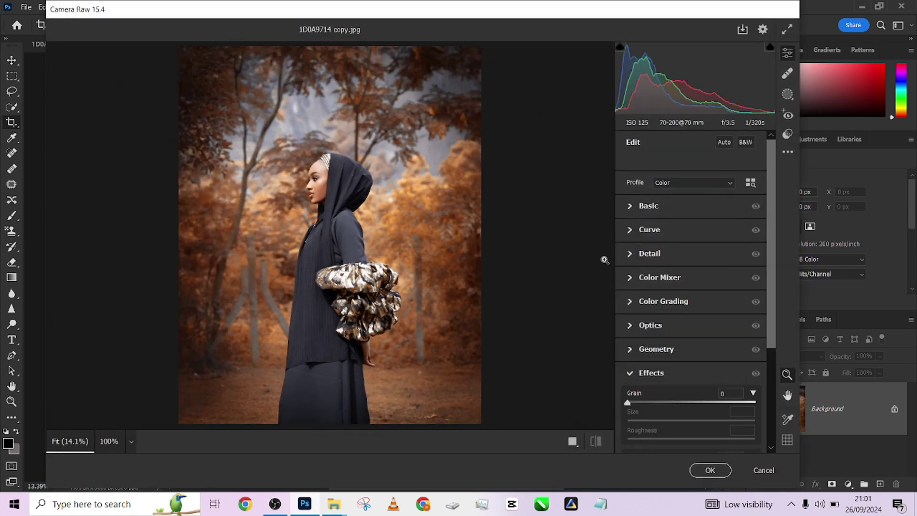
{"action": "left_click", "coordinate": [626, 211]}
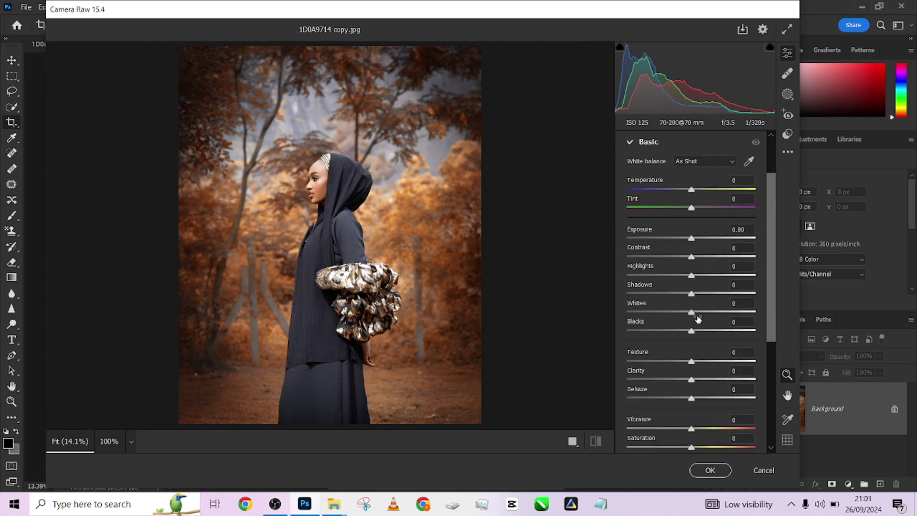
{"action": "left_click_drag", "start_coordinate": [680, 333], "coordinate": [667, 333]}
{"action": "left_click", "coordinate": [684, 294]}
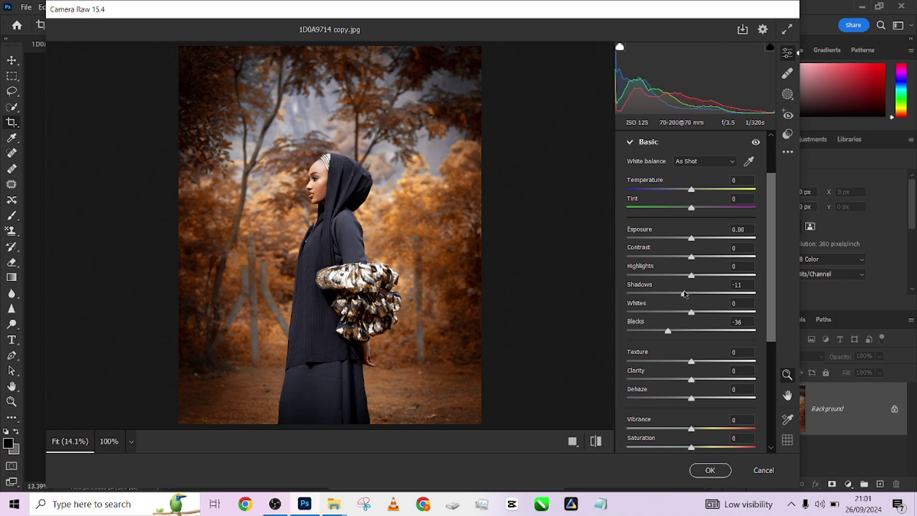
{"action": "left_click_drag", "start_coordinate": [669, 276], "coordinate": [693, 276]}
{"action": "left_click", "coordinate": [710, 471]}
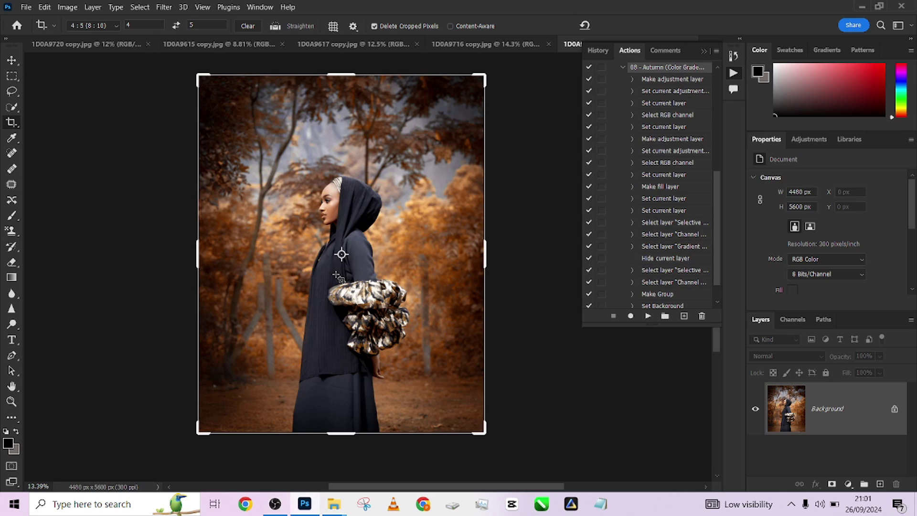
{"action": "scroll", "coordinate": [337, 276], "scroll_direction": "up", "scroll_amount": 5}
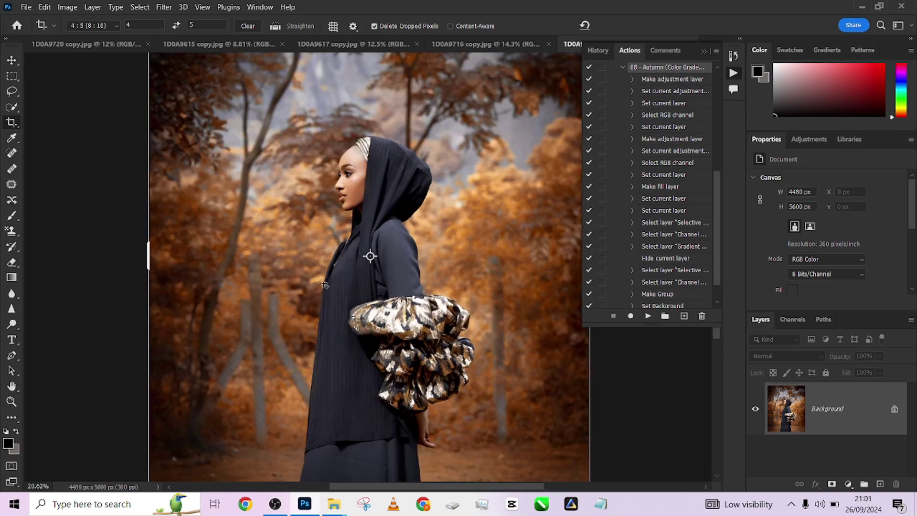
{"action": "scroll", "coordinate": [385, 296], "scroll_direction": "down", "scroll_amount": 6}
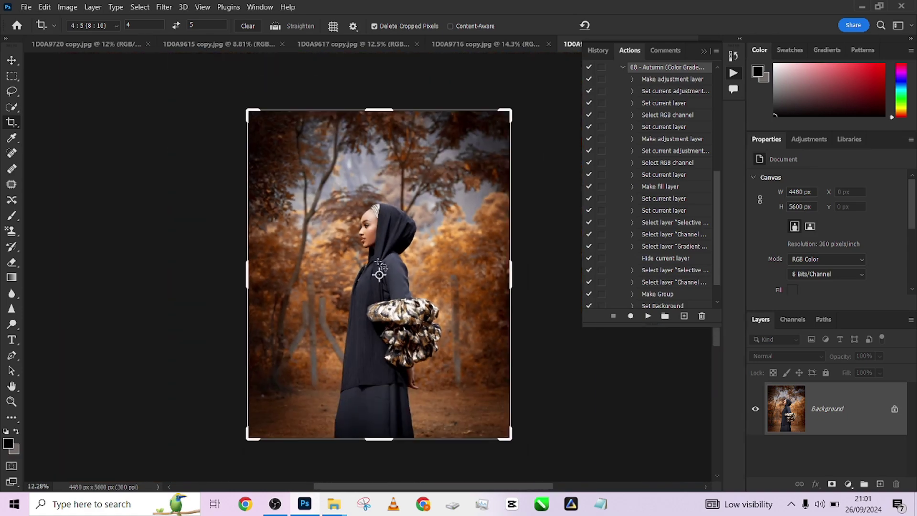
Switch to 1D0A9716 copy.jpg and crop it to the 4:5 (8:10) ratio, repositioning the woman slightly higher in the frame
{"action": "left_click", "coordinate": [484, 48]}
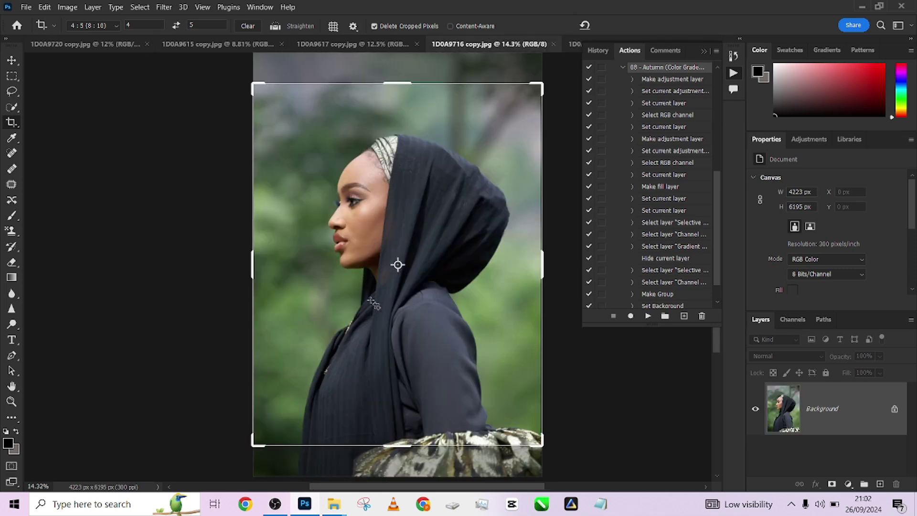
{"action": "left_click_drag", "start_coordinate": [395, 324], "coordinate": [396, 304]}
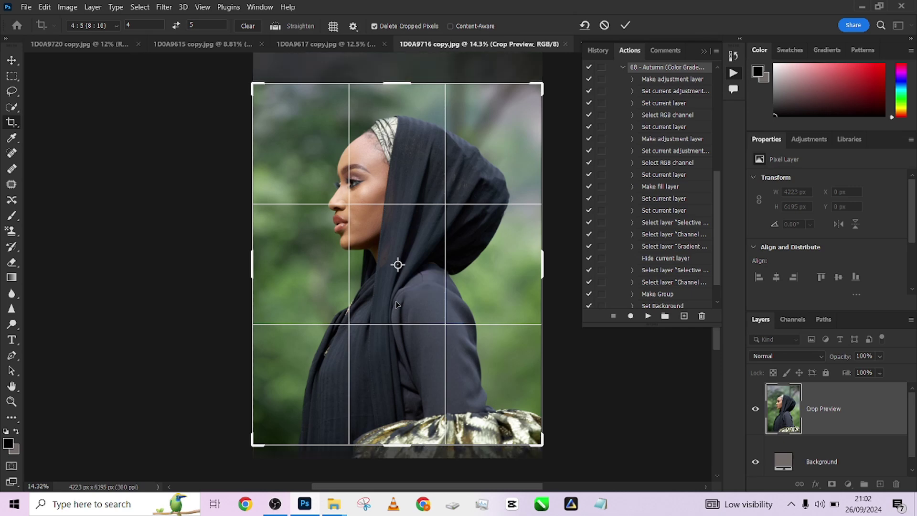
{"action": "key", "text": "Return"}
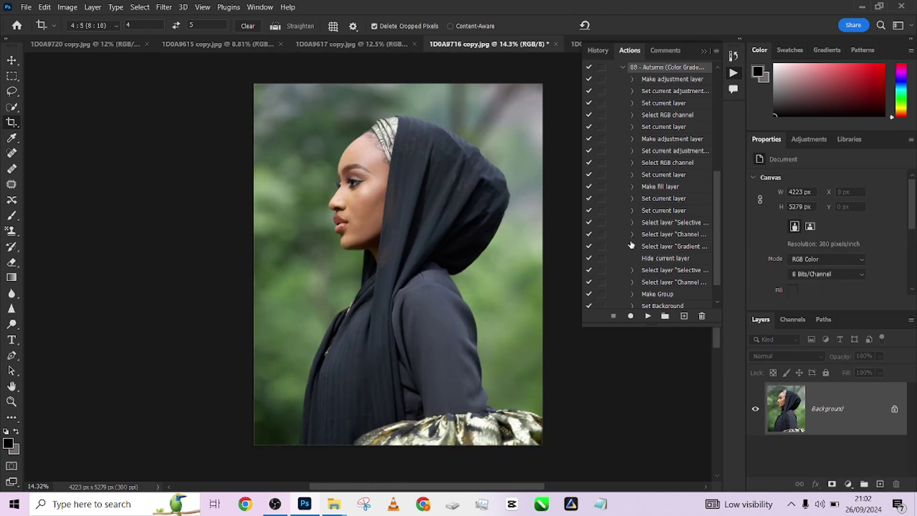
Run the Done4U Retouch action on the close-up portrait, checking the face closely and accepting a Gaussian Blur radius of 4 pixels
{"action": "left_click", "coordinate": [622, 68]}
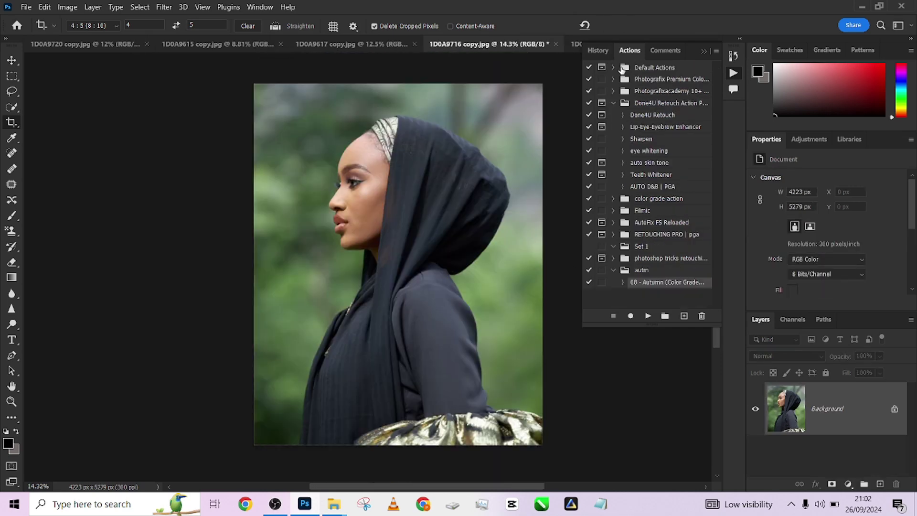
{"action": "left_click", "coordinate": [647, 116]}
{"action": "scroll", "coordinate": [321, 183], "scroll_direction": "up", "scroll_amount": 5}
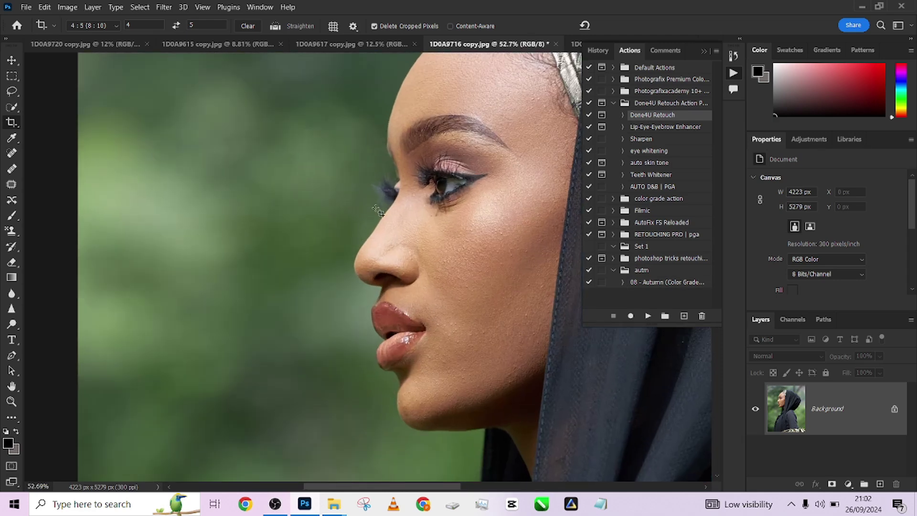
{"action": "left_click_drag", "start_coordinate": [377, 210], "coordinate": [332, 267]}
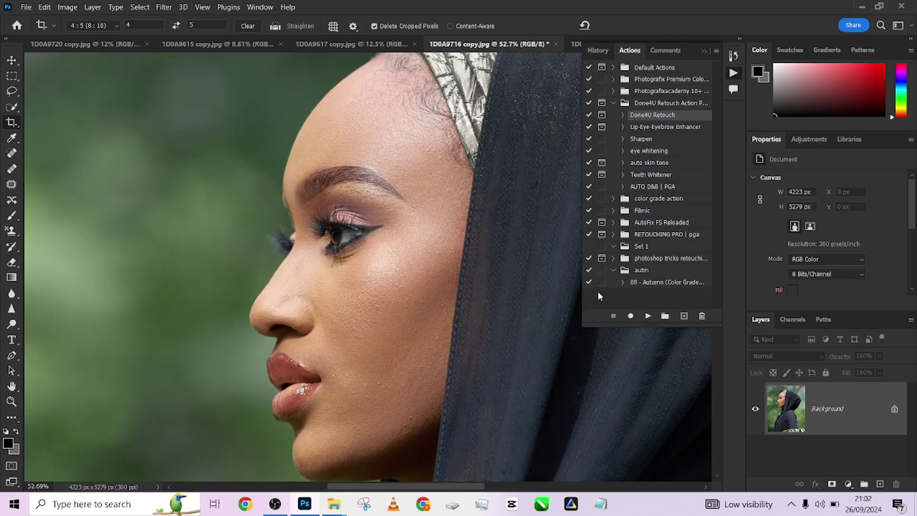
{"action": "left_click", "coordinate": [645, 316]}
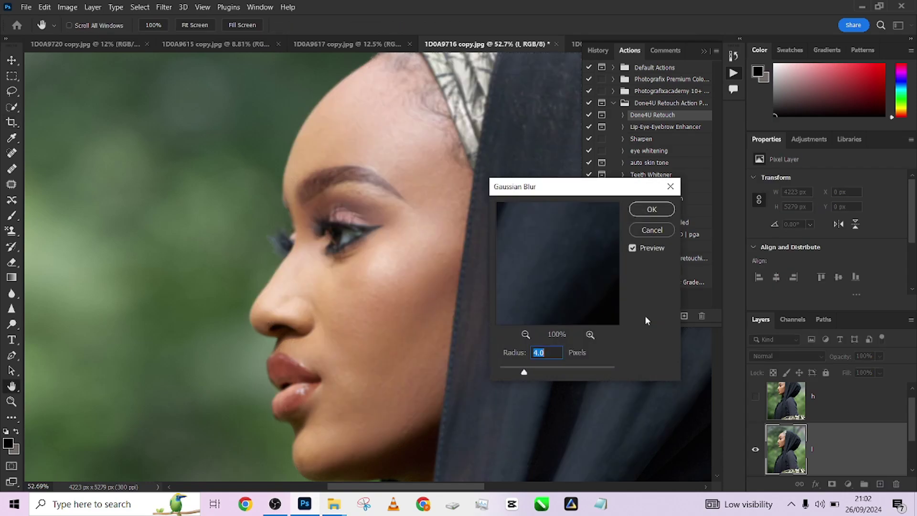
{"action": "left_click_drag", "start_coordinate": [555, 358], "coordinate": [485, 353]}
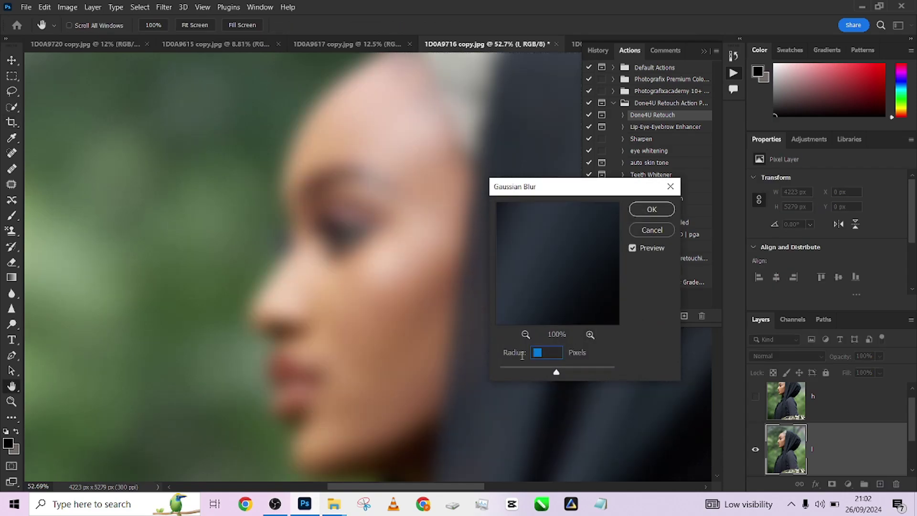
{"action": "type", "text": "4"}
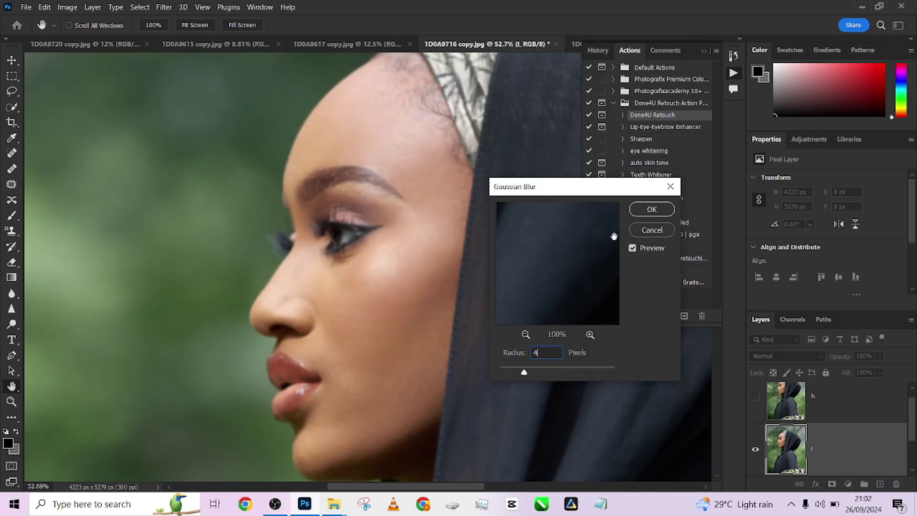
{"action": "left_click", "coordinate": [653, 209]}
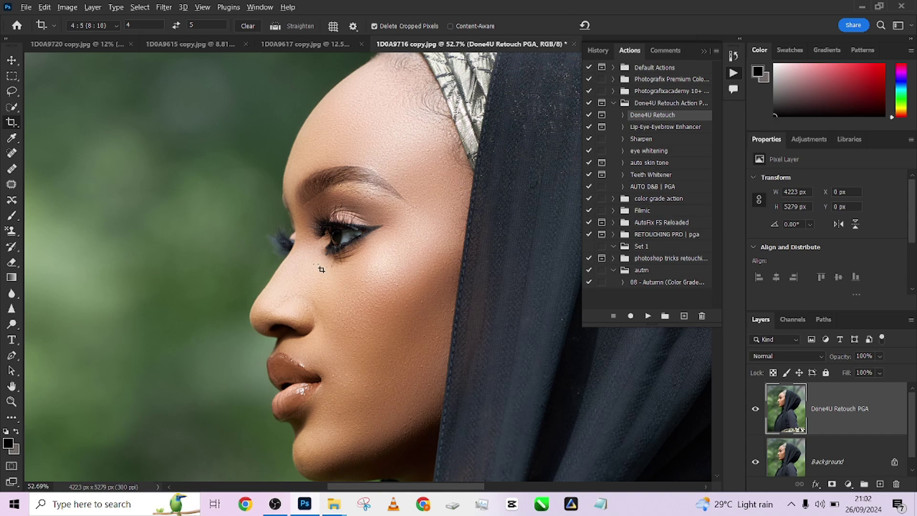
Compare the woman's face before and after retouching in the close-up portrait by toggling the Done4U Retouch PGA layer
{"action": "scroll", "coordinate": [322, 271], "scroll_direction": "down", "scroll_amount": 5}
{"action": "scroll", "coordinate": [322, 270], "scroll_direction": "up", "scroll_amount": 4}
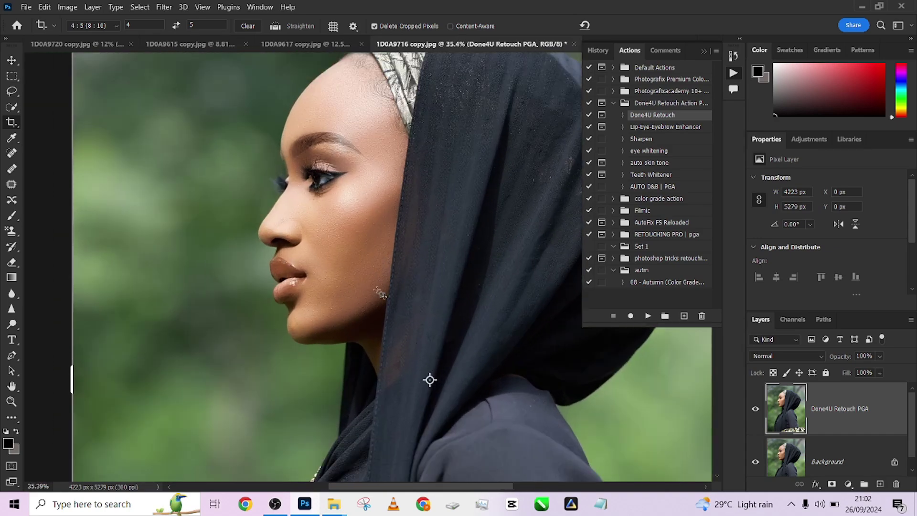
{"action": "left_click_drag", "start_coordinate": [380, 293], "coordinate": [409, 344]}
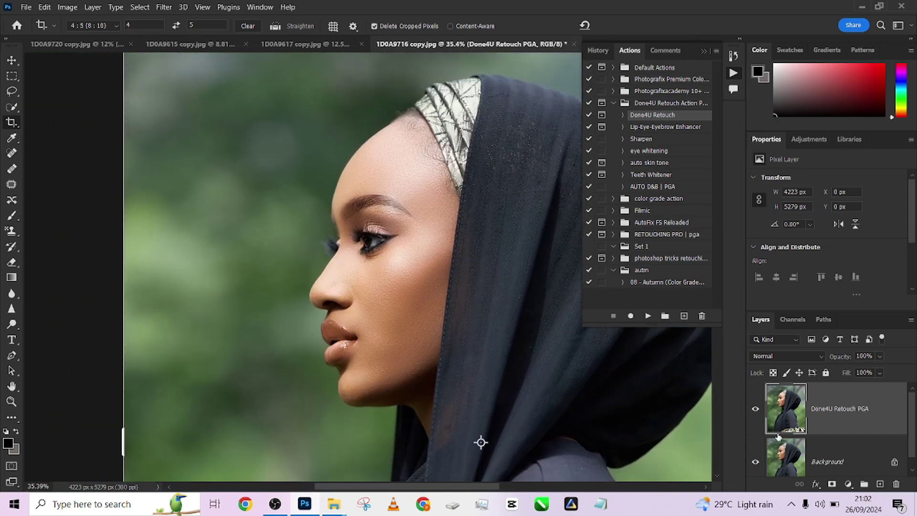
{"action": "left_click", "coordinate": [755, 408]}
{"action": "left_click", "coordinate": [755, 409]}
{"action": "left_click", "coordinate": [755, 409]}
{"action": "left_click", "coordinate": [755, 408]}
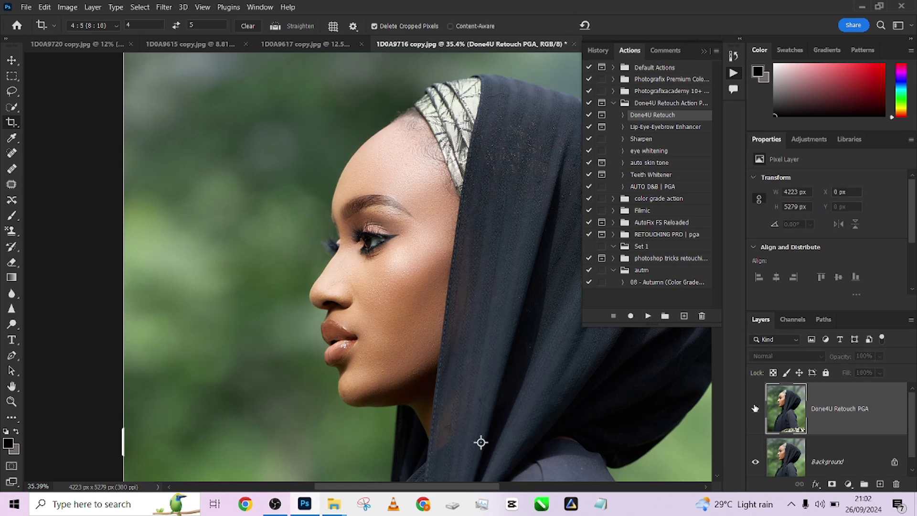
{"action": "left_click", "coordinate": [755, 408]}
{"action": "left_click", "coordinate": [755, 408]}
{"action": "scroll", "coordinate": [375, 322], "scroll_direction": "down", "scroll_amount": 2}
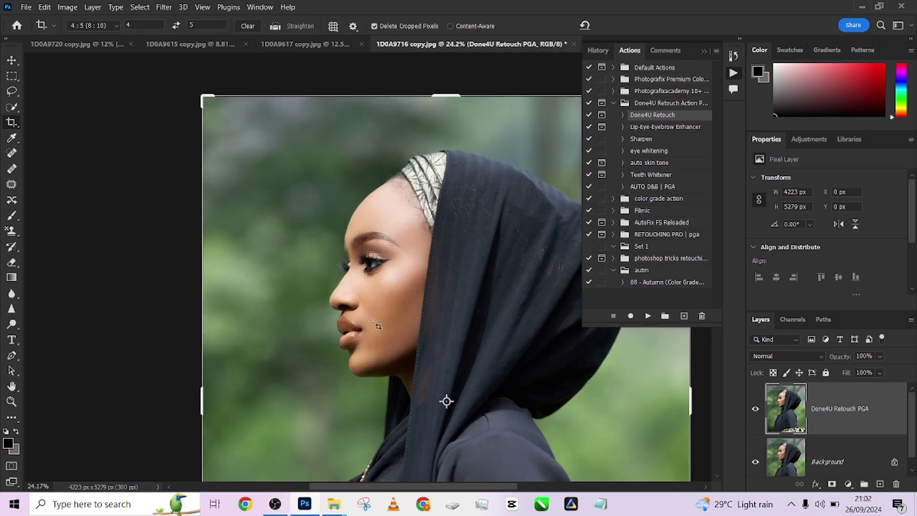
{"action": "scroll", "coordinate": [375, 324], "scroll_direction": "down", "scroll_amount": 1}
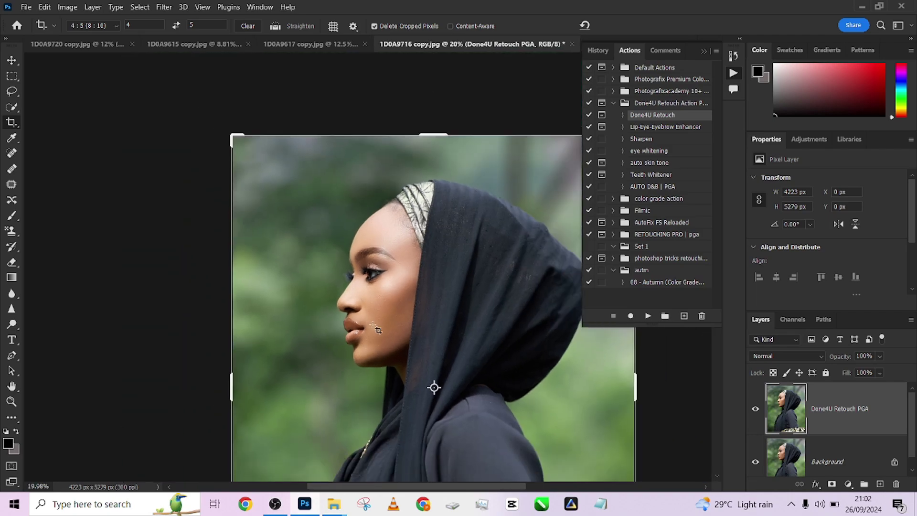
Flatten the retouched close-up portrait and run the 08 - Autumn color grade action on it
{"action": "scroll", "coordinate": [378, 329], "scroll_direction": "down", "scroll_amount": 3}
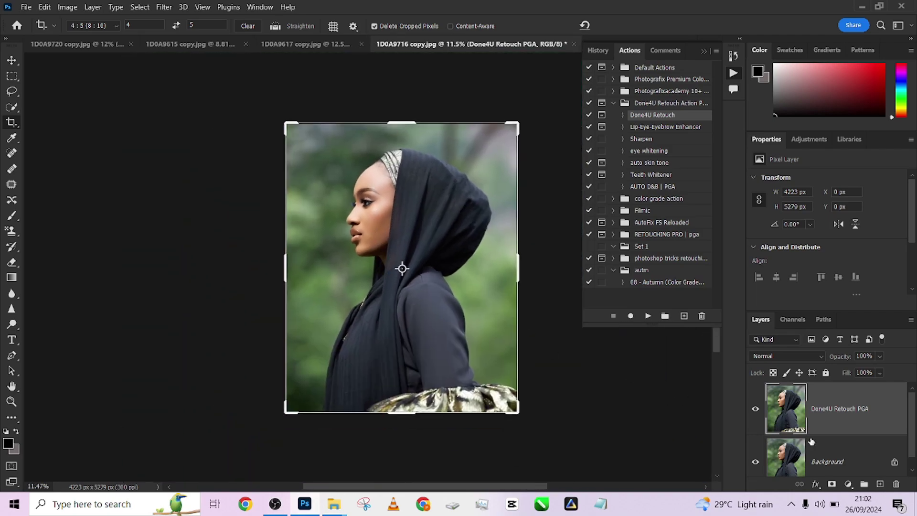
{"action": "right_click", "coordinate": [811, 442]}
{"action": "left_click", "coordinate": [831, 429]}
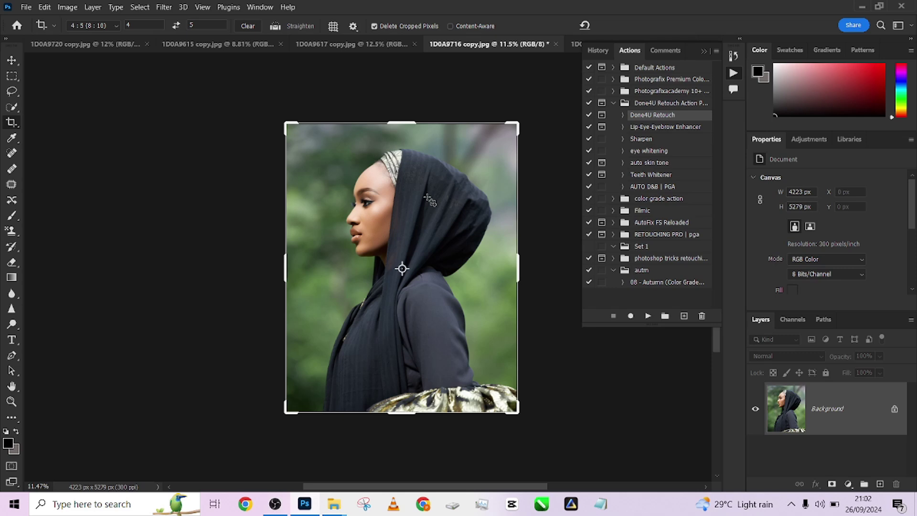
{"action": "left_click", "coordinate": [645, 282]}
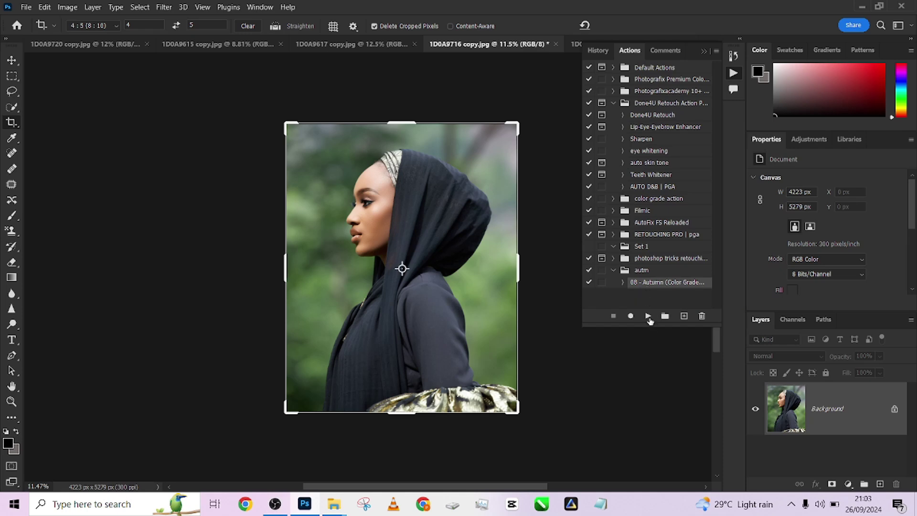
{"action": "left_click", "coordinate": [647, 316]}
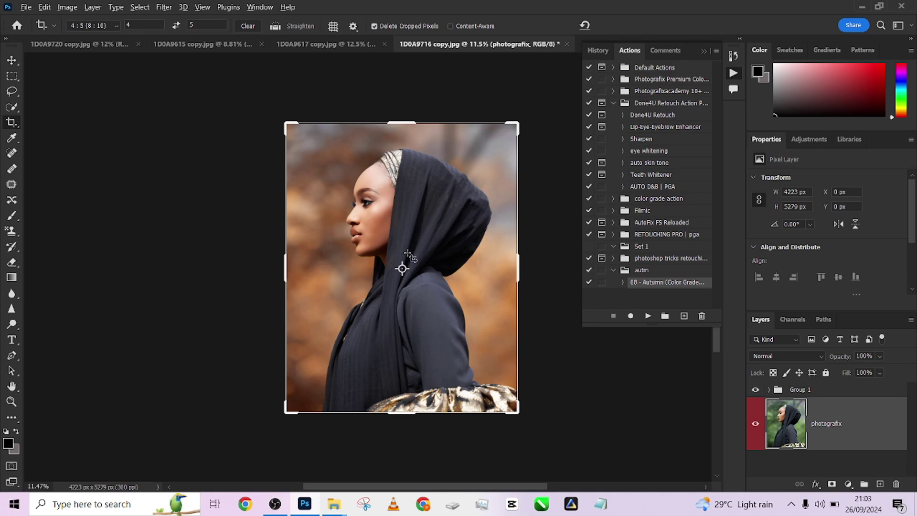
Compare the close-up portrait before and after the autumn grade by toggling the visibility of Group 1
{"action": "scroll", "coordinate": [406, 268], "scroll_direction": "up", "scroll_amount": 5}
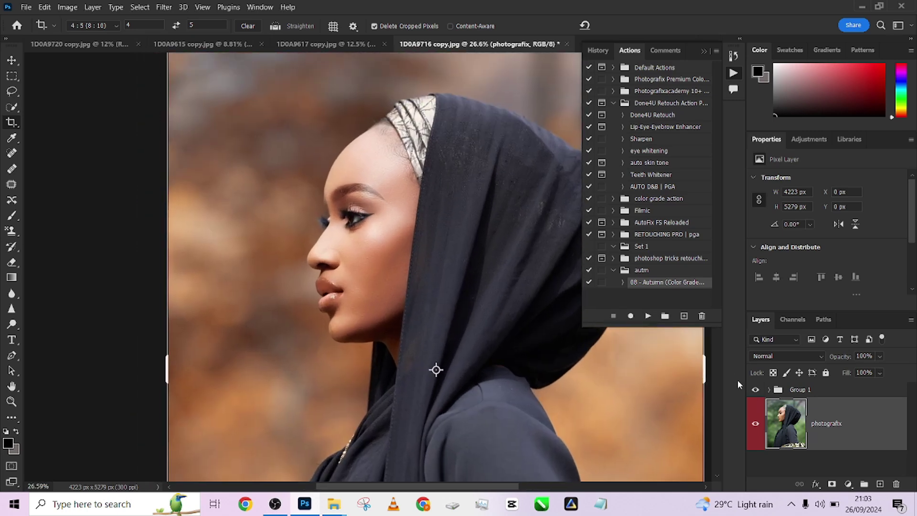
{"action": "left_click", "coordinate": [755, 389]}
{"action": "left_click", "coordinate": [754, 389]}
{"action": "left_click", "coordinate": [755, 389]}
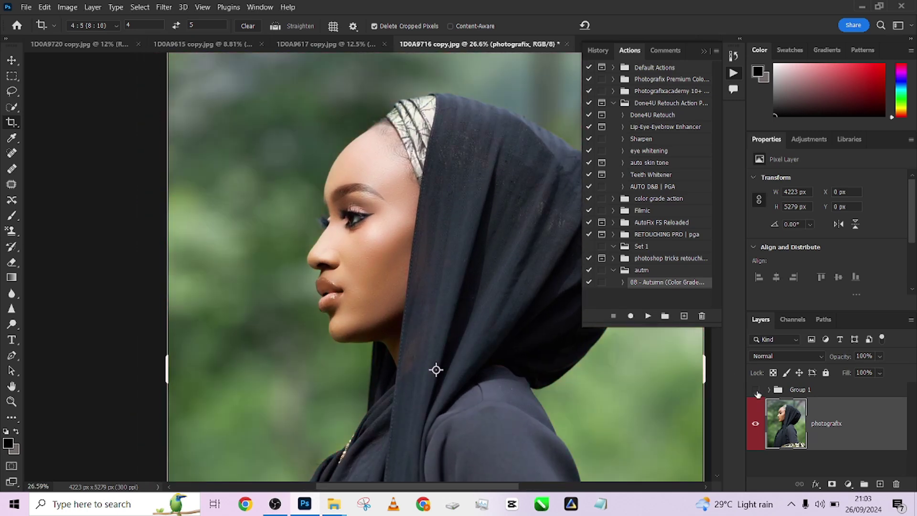
{"action": "left_click", "coordinate": [755, 389]}
{"action": "left_click", "coordinate": [756, 390]}
{"action": "left_click", "coordinate": [756, 389]}
{"action": "left_click", "coordinate": [756, 389]}
{"action": "left_click", "coordinate": [755, 389]}
{"action": "scroll", "coordinate": [429, 233], "scroll_direction": "down", "scroll_amount": 5}
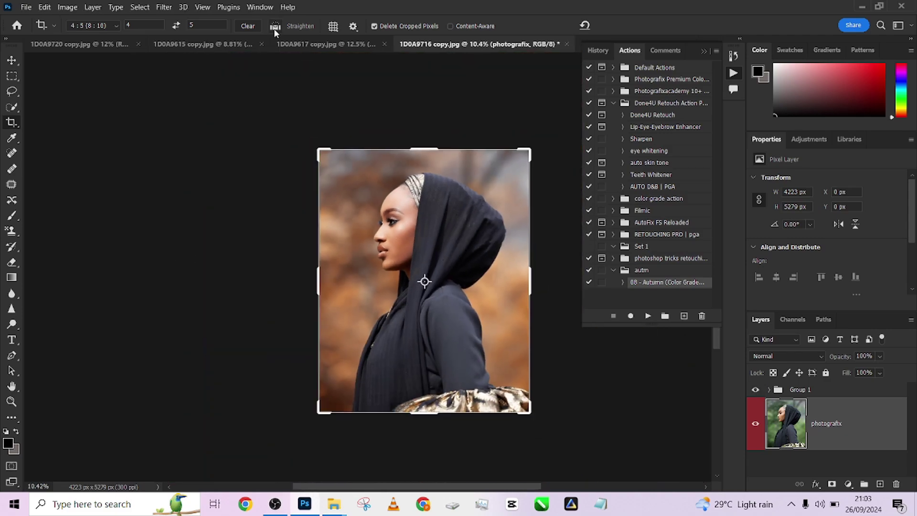
In 1D0A9617 copy.jpg, abandon the pending crop and run the Done4U Retouch action with a Gaussian Blur radius of 3 pixels
{"action": "left_click", "coordinate": [293, 42]}
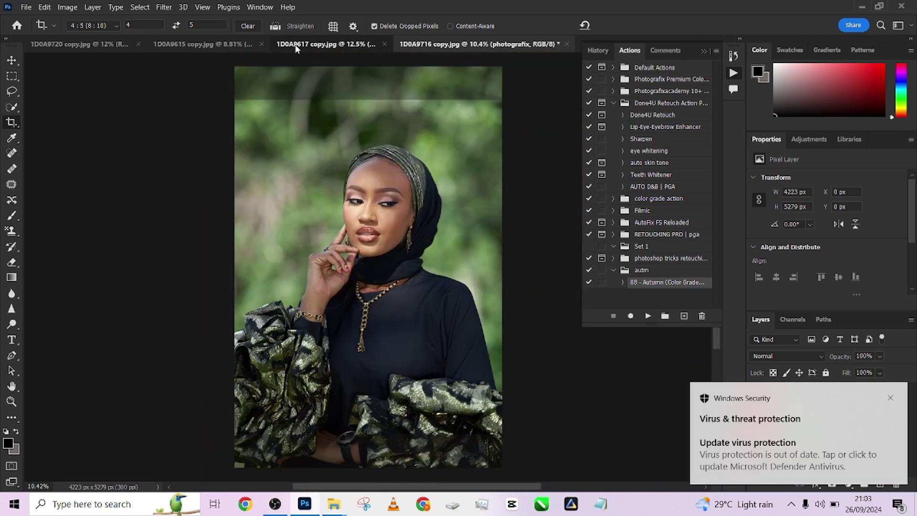
{"action": "left_click", "coordinate": [890, 398]}
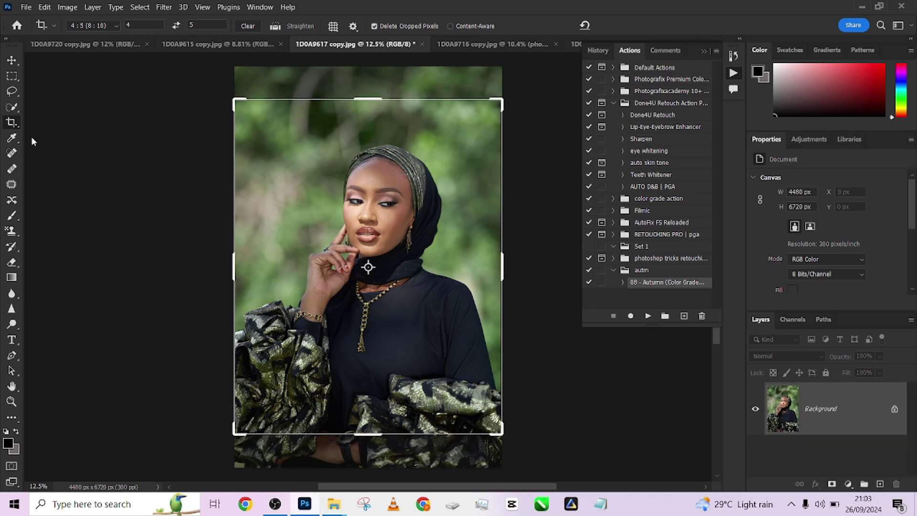
{"action": "left_click", "coordinate": [17, 79]}
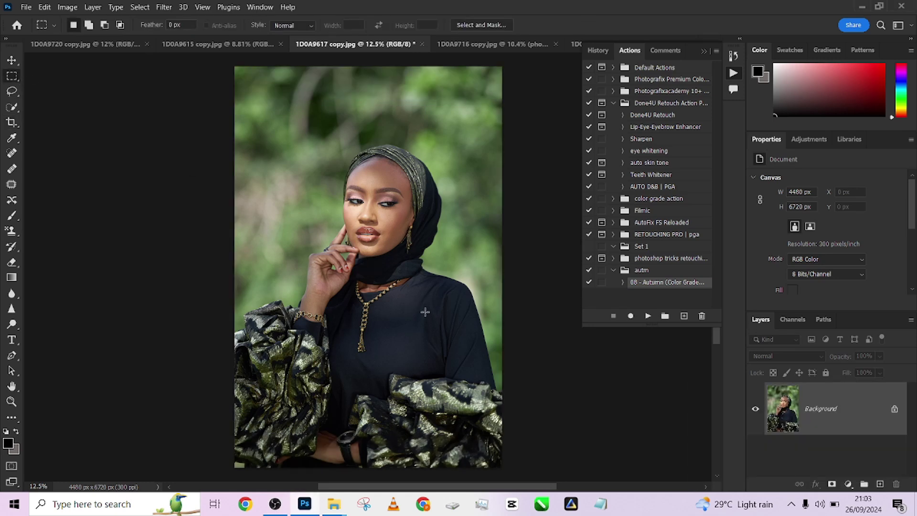
{"action": "scroll", "coordinate": [418, 308], "scroll_direction": "up", "scroll_amount": 5}
{"action": "scroll", "coordinate": [399, 239], "scroll_direction": "down", "scroll_amount": 5}
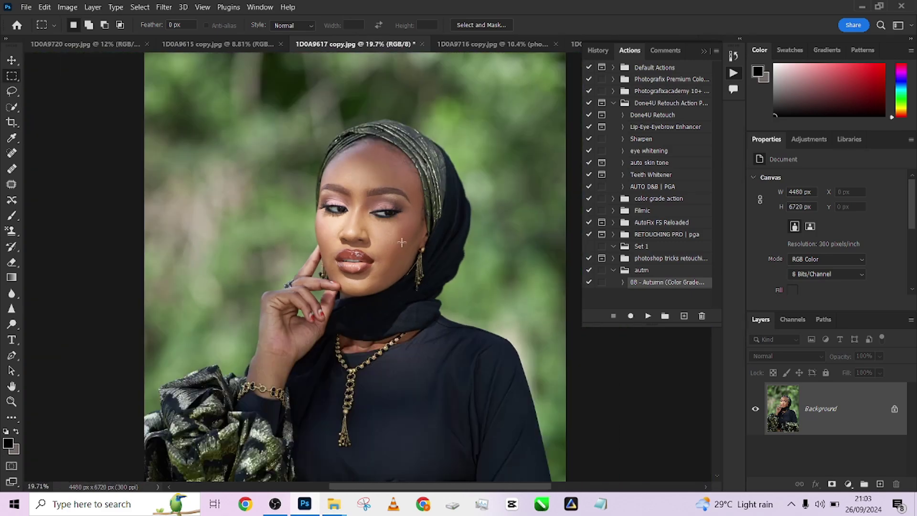
{"action": "left_click", "coordinate": [644, 118]}
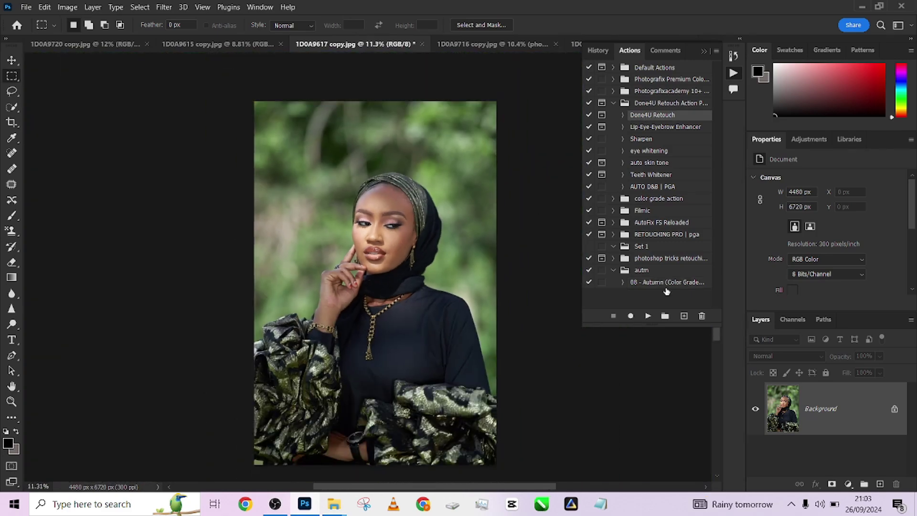
{"action": "left_click", "coordinate": [648, 317]}
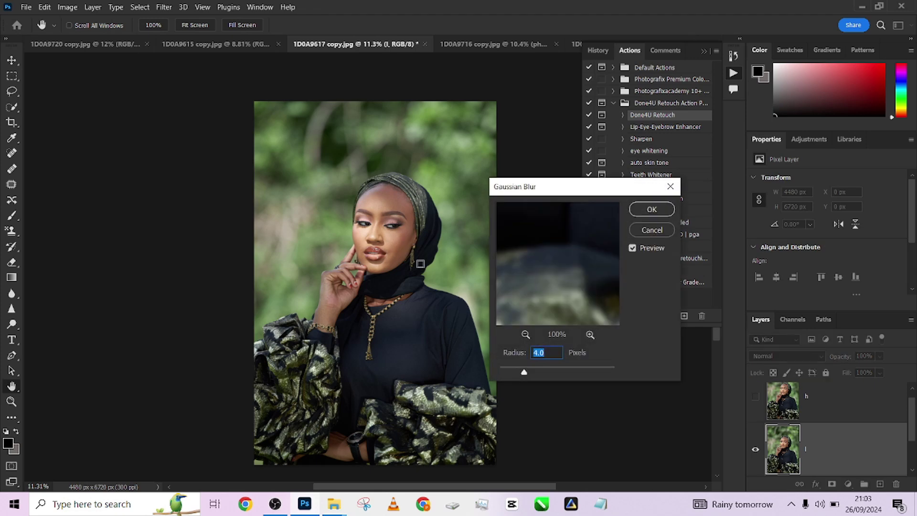
{"action": "type", "text": "3.0"}
{"action": "left_click", "coordinate": [652, 209]}
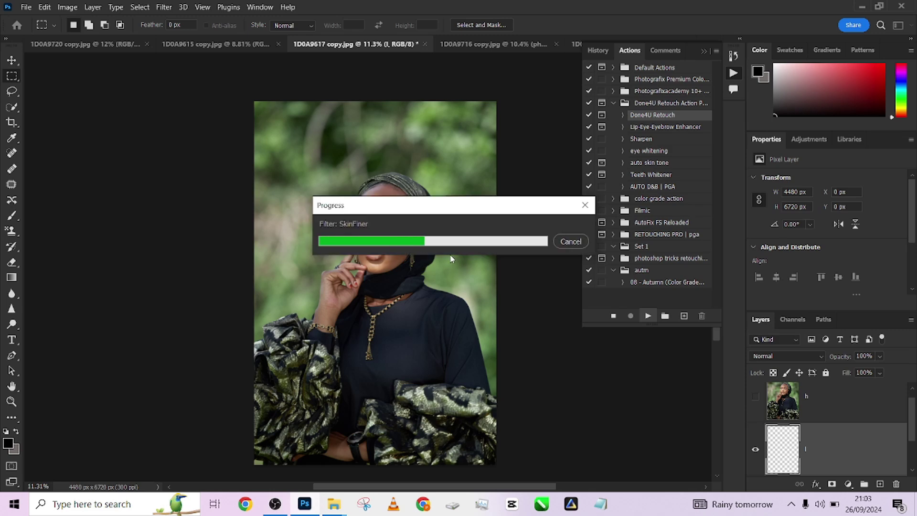
Examine the woman's face up close before and after retouching by toggling the Done4U Retouch PGA layer
{"action": "scroll", "coordinate": [449, 256], "scroll_direction": "up", "scroll_amount": 5}
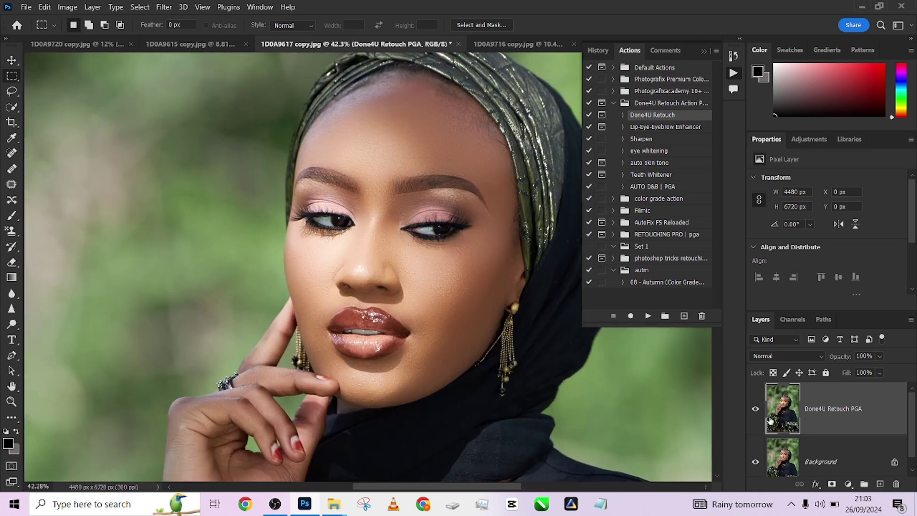
{"action": "left_click", "coordinate": [756, 410]}
{"action": "left_click", "coordinate": [756, 409]}
{"action": "left_click", "coordinate": [755, 410]}
{"action": "left_click", "coordinate": [756, 409]}
{"action": "left_click", "coordinate": [756, 409]}
{"action": "left_click", "coordinate": [756, 410]}
{"action": "left_click", "coordinate": [756, 410]}
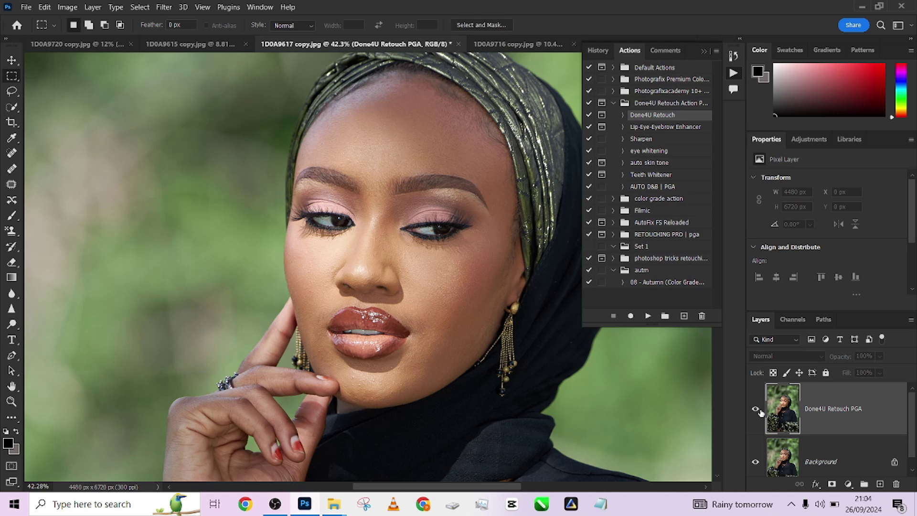
{"action": "left_click", "coordinate": [759, 410]}
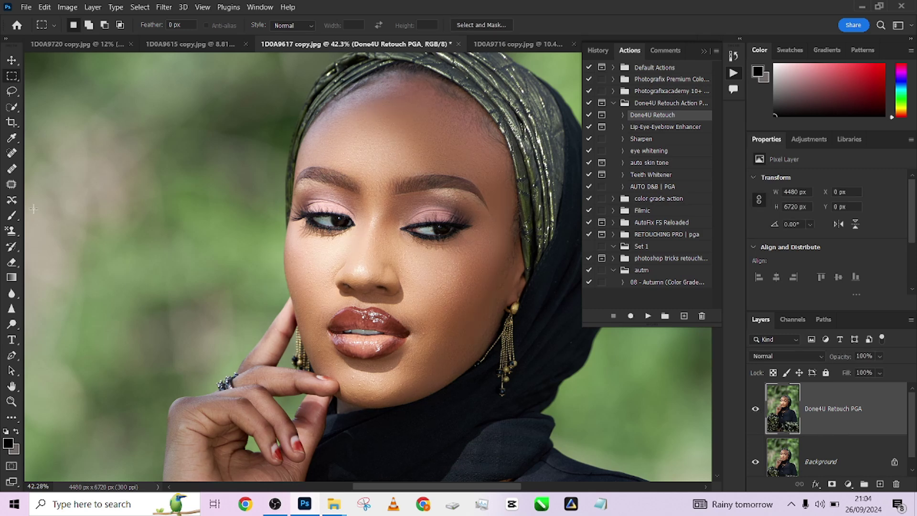
Add a layer mask to the Done4U Retouch PGA layer and paint black over the nose area with a soft brush at 4% flow
{"action": "key", "text": "b"}
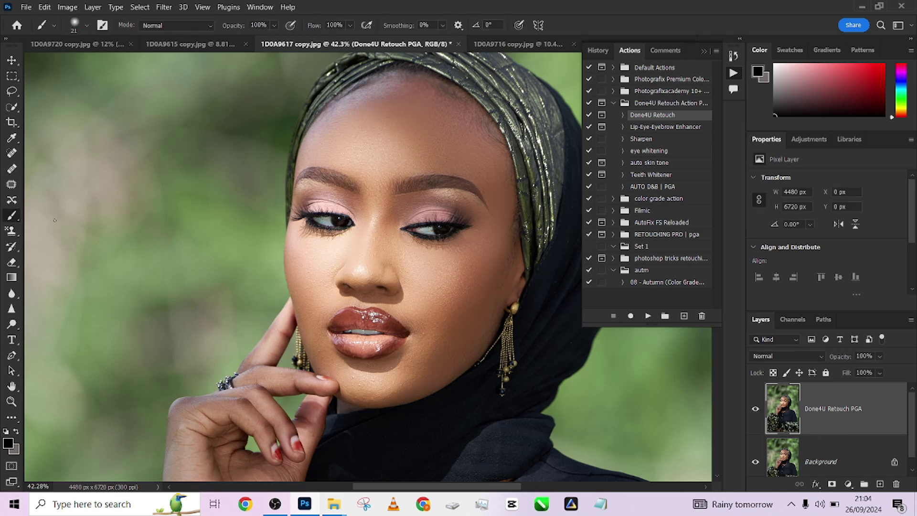
{"action": "left_click", "coordinate": [832, 484]}
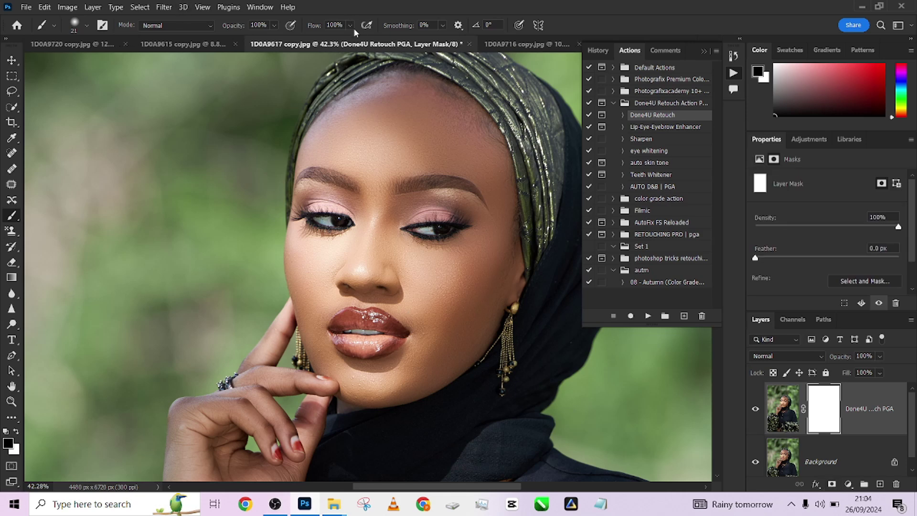
{"action": "left_click_drag", "start_coordinate": [350, 25], "coordinate": [311, 42]}
{"action": "mouse_move", "coordinate": [382, 230]}
{"action": "left_mouse_down"}
{"action": "mouse_move", "coordinate": [363, 228]}
{"action": "mouse_move", "coordinate": [345, 271]}
{"action": "mouse_move", "coordinate": [385, 225]}
{"action": "mouse_move", "coordinate": [375, 256]}
{"action": "mouse_move", "coordinate": [384, 220]}
{"action": "mouse_move", "coordinate": [376, 262]}
{"action": "mouse_move", "coordinate": [359, 234]}
{"action": "left_mouse_up"}
{"action": "left_click", "coordinate": [755, 409]}
{"action": "left_click", "coordinate": [755, 410]}
{"action": "mouse_move", "coordinate": [363, 222]}
{"action": "left_mouse_down"}
{"action": "mouse_move", "coordinate": [345, 281]}
{"action": "mouse_move", "coordinate": [369, 212]}
{"action": "mouse_move", "coordinate": [345, 283]}
{"action": "left_mouse_up"}
{"action": "key", "text": "x"}
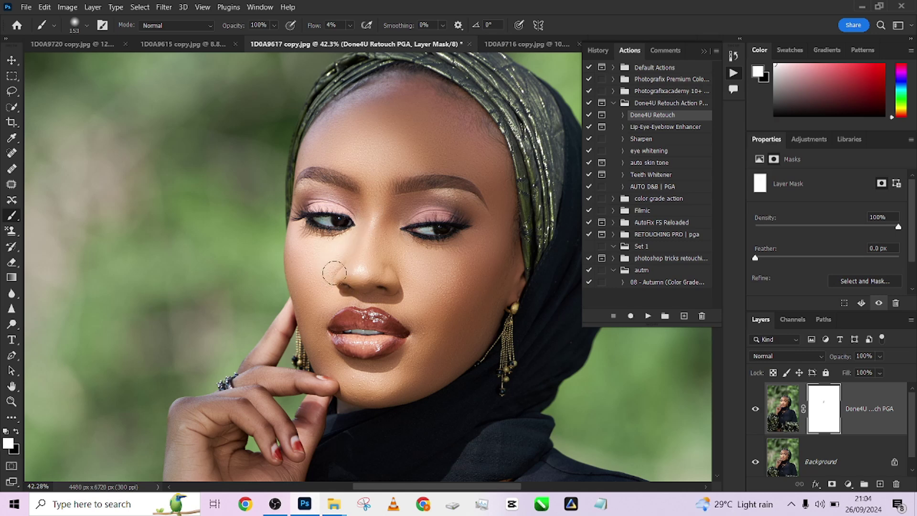
{"action": "left_click", "coordinate": [755, 409]}
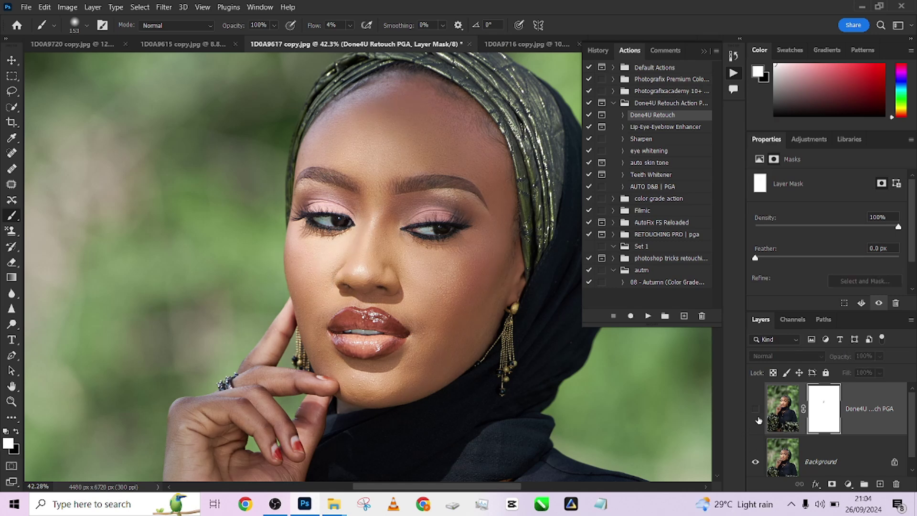
Flatten the masked retouch into the Background and run the 08 - Autumn color grade action, checking the result against the ungraded photo
{"action": "right_click", "coordinate": [855, 456]}
{"action": "left_click", "coordinate": [836, 416]}
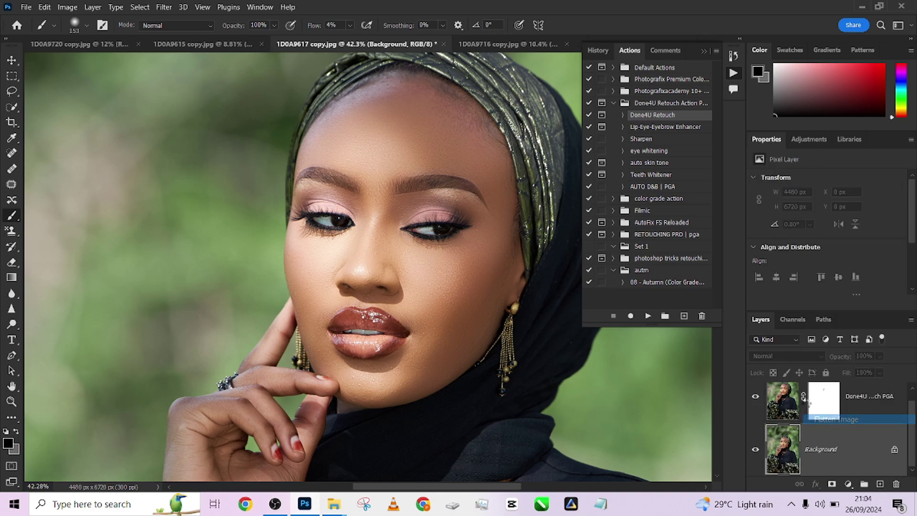
{"action": "scroll", "coordinate": [477, 271], "scroll_direction": "down", "scroll_amount": 1}
{"action": "scroll", "coordinate": [476, 271], "scroll_direction": "down", "scroll_amount": 4}
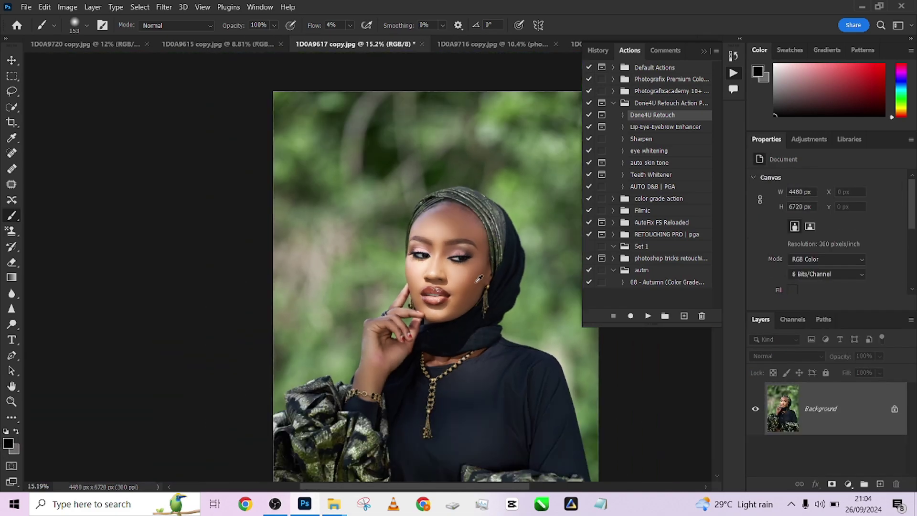
{"action": "left_click_drag", "start_coordinate": [436, 235], "coordinate": [428, 268]}
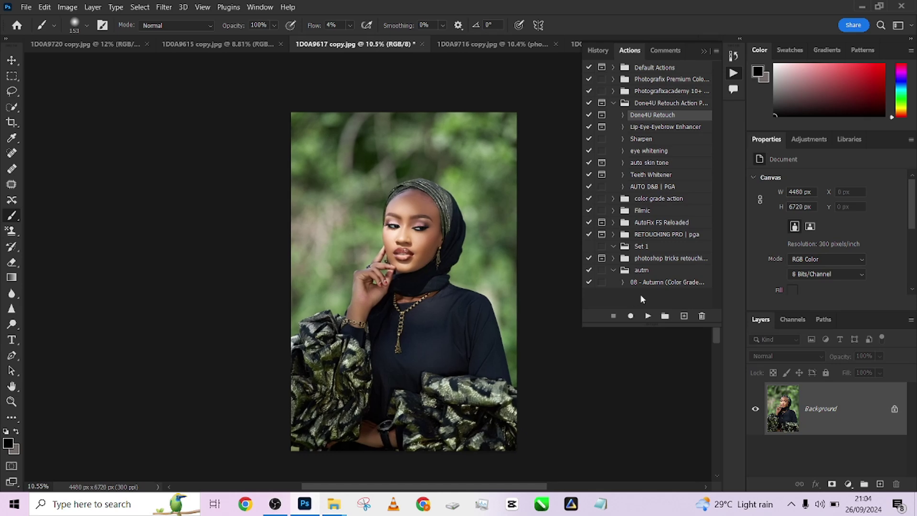
{"action": "left_click", "coordinate": [647, 282]}
{"action": "left_click", "coordinate": [648, 316]}
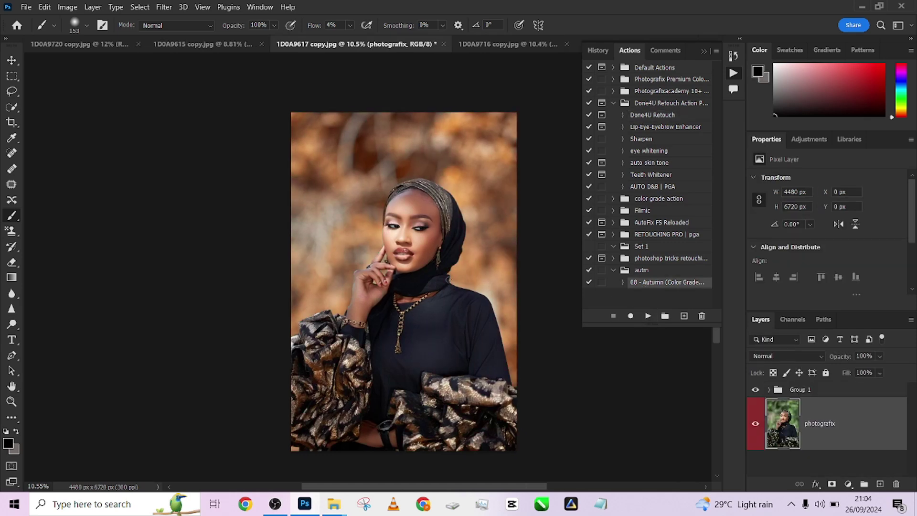
{"action": "scroll", "coordinate": [429, 242], "scroll_direction": "up", "scroll_amount": 4}
{"action": "scroll", "coordinate": [430, 242], "scroll_direction": "down", "scroll_amount": 4}
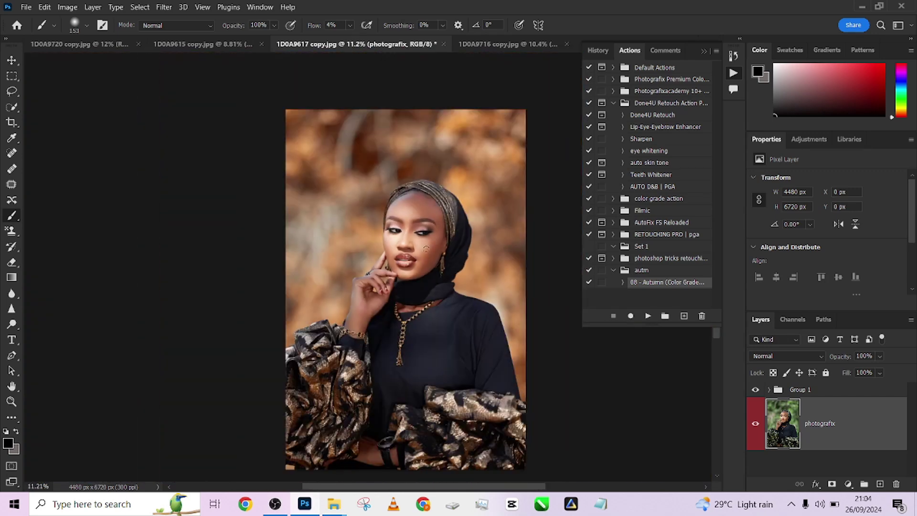
{"action": "left_click", "coordinate": [755, 390]}
{"action": "right_click", "coordinate": [848, 444]}
{"action": "left_click", "coordinate": [877, 437]}
Try a darkening Curves adjustment above the gradient fill inside Group 1, and delete it
{"action": "left_click", "coordinate": [851, 391]}
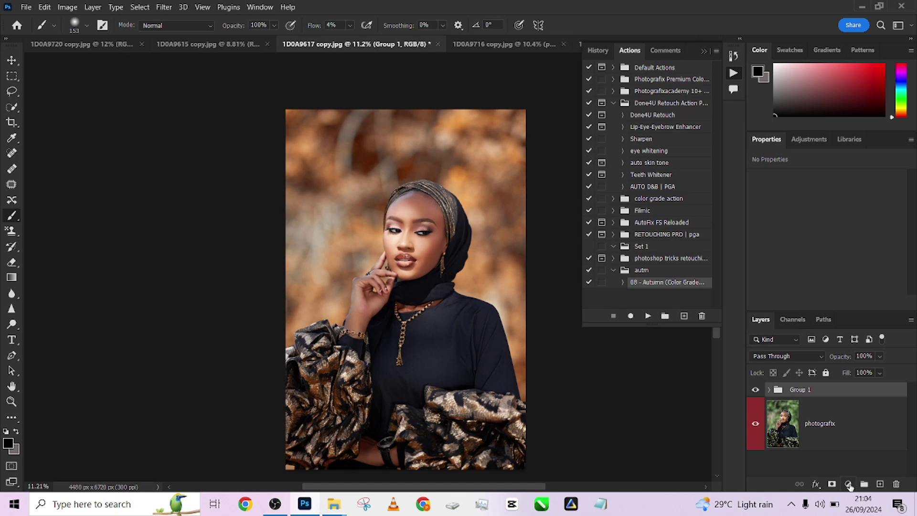
{"action": "left_click", "coordinate": [770, 390]}
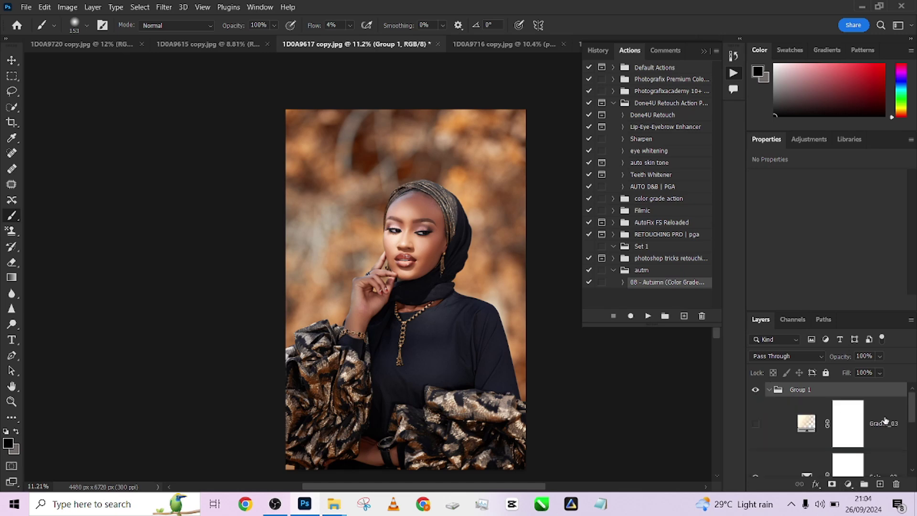
{"action": "left_click", "coordinate": [884, 421]}
{"action": "left_click", "coordinate": [848, 484]}
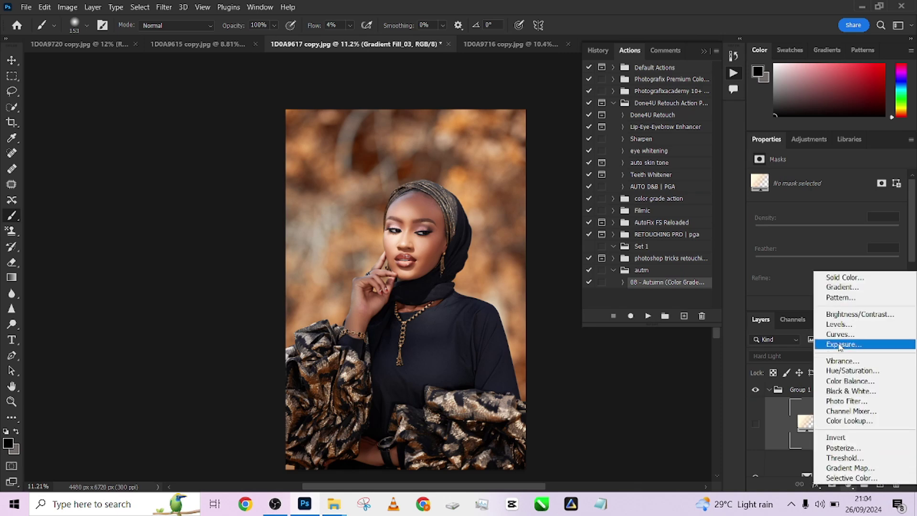
{"action": "left_click", "coordinate": [841, 335]}
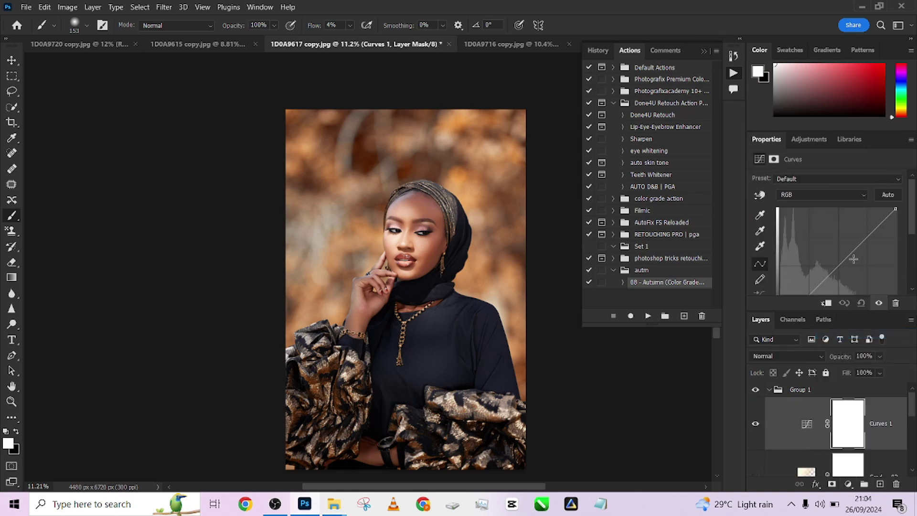
{"action": "left_click_drag", "start_coordinate": [854, 259], "coordinate": [857, 262]}
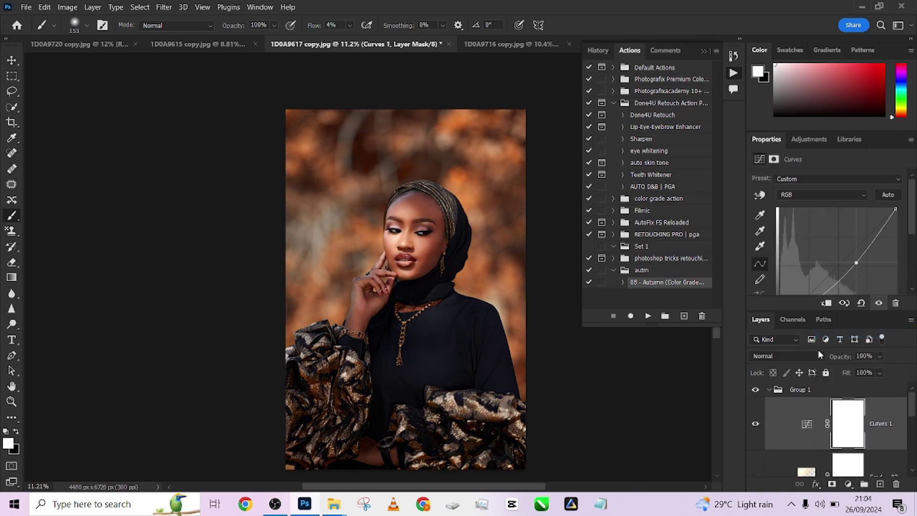
{"action": "mouse_move", "coordinate": [848, 423]}
{"action": "left_mouse_down"}
{"action": "mouse_move", "coordinate": [856, 381]}
{"action": "mouse_move", "coordinate": [867, 411]}
{"action": "mouse_move", "coordinate": [878, 410]}
{"action": "mouse_move", "coordinate": [842, 378]}
{"action": "mouse_move", "coordinate": [845, 411]}
{"action": "left_mouse_up"}
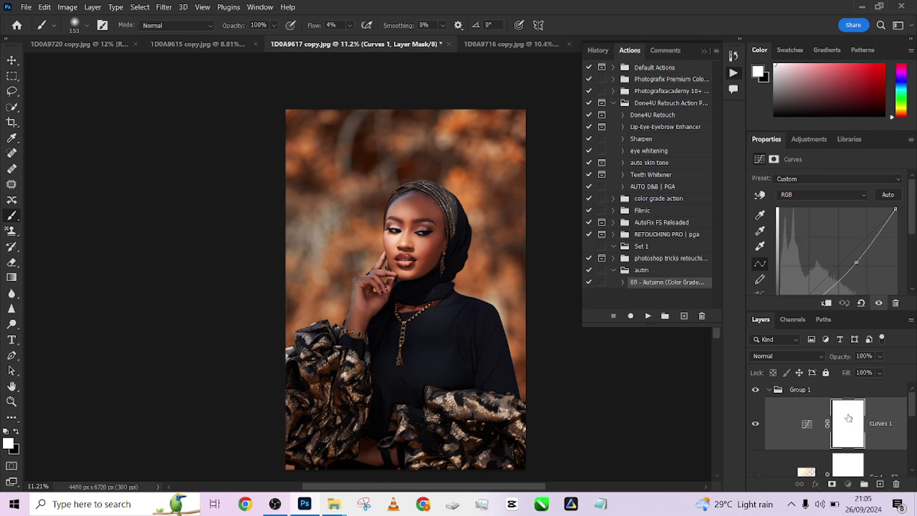
{"action": "left_click", "coordinate": [897, 482]}
Try a Curves adjustment layer above the collapsed Group 1, clipped to the group, and delete it
{"action": "left_click", "coordinate": [767, 393]}
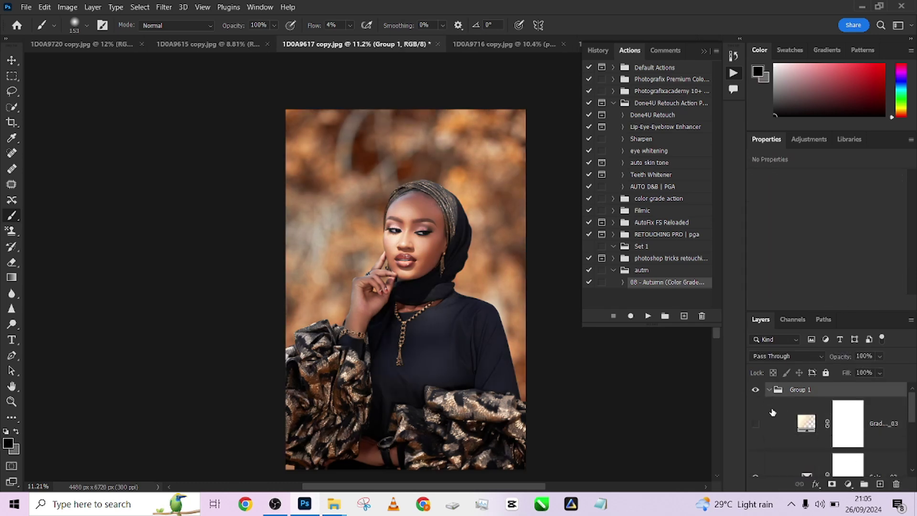
{"action": "left_click", "coordinate": [767, 391]}
{"action": "left_click", "coordinate": [848, 483]}
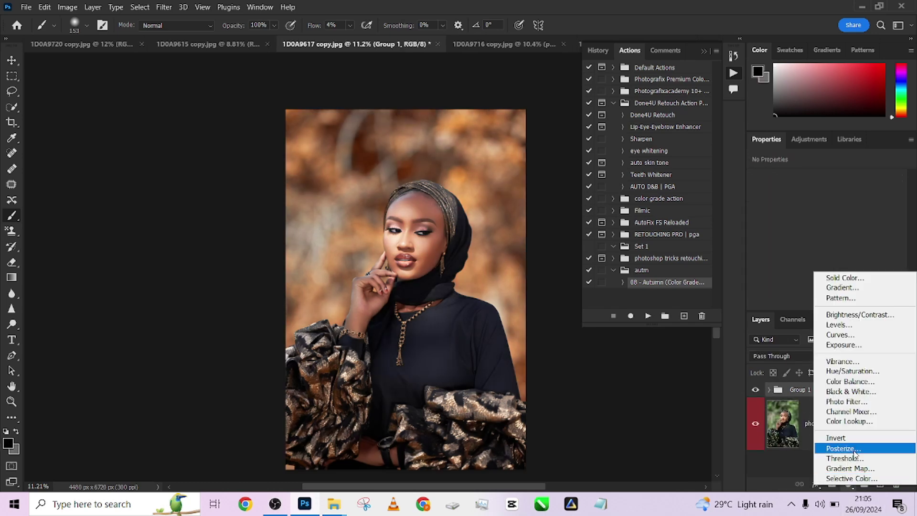
{"action": "left_click", "coordinate": [840, 334]}
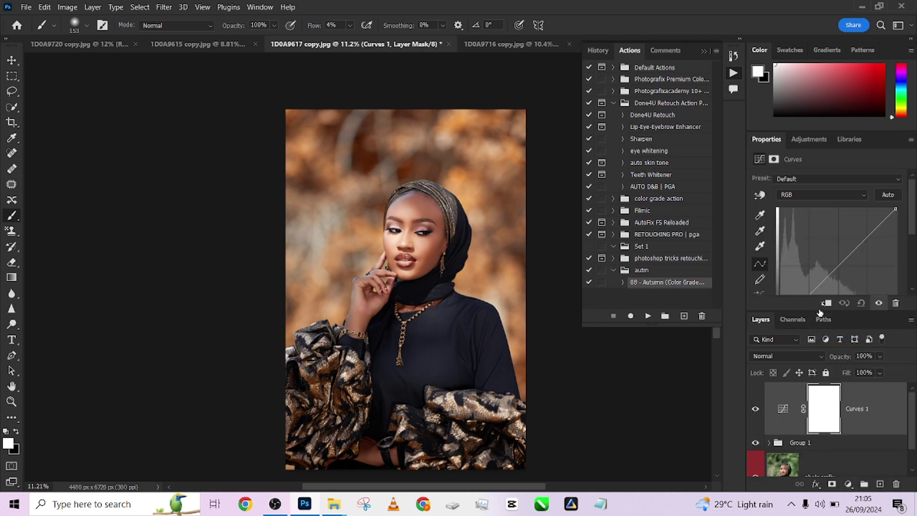
{"action": "left_click", "coordinate": [826, 302]}
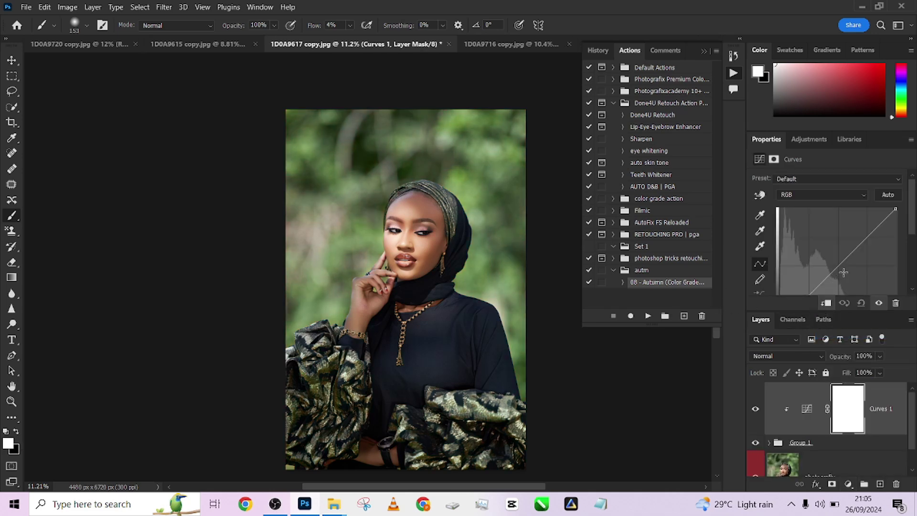
{"action": "left_click_drag", "start_coordinate": [843, 272], "coordinate": [825, 250]}
{"action": "left_click_drag", "start_coordinate": [903, 410], "coordinate": [896, 483]}
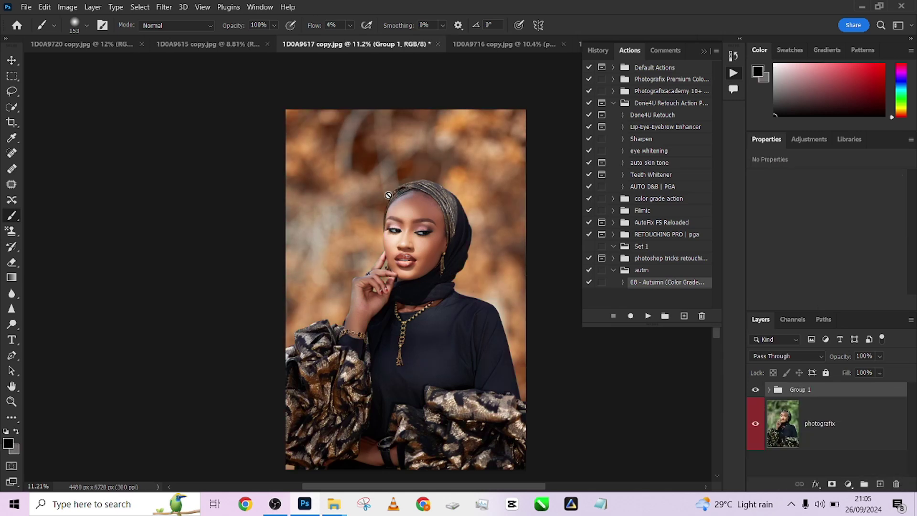
Flatten the graded 1D0A9617 portrait into a single Background layer, discarding the hidden layers
{"action": "right_click", "coordinate": [866, 424]}
{"action": "left_click", "coordinate": [760, 378]}
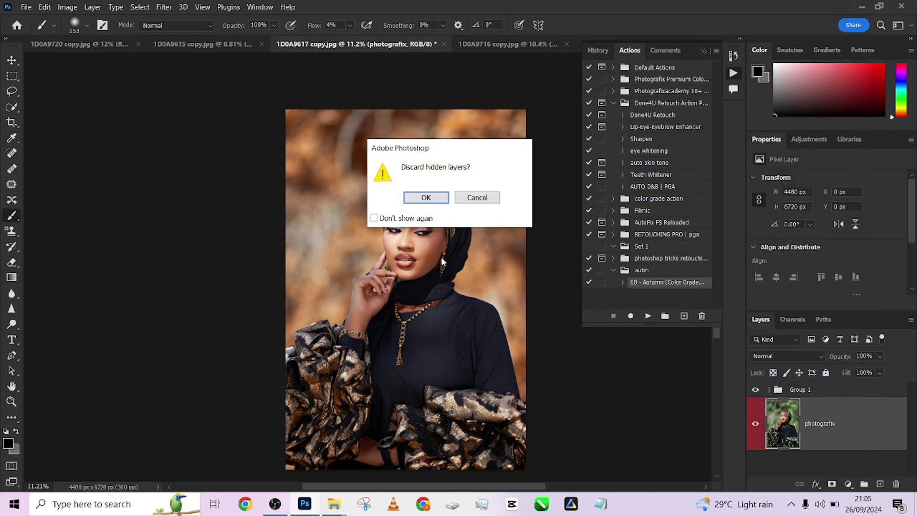
{"action": "left_click", "coordinate": [425, 197]}
Apply the Camera Raw Filter to the portrait with Highlights at -21, Shadows at -7 and Blacks at -18
{"action": "left_click", "coordinate": [164, 7]}
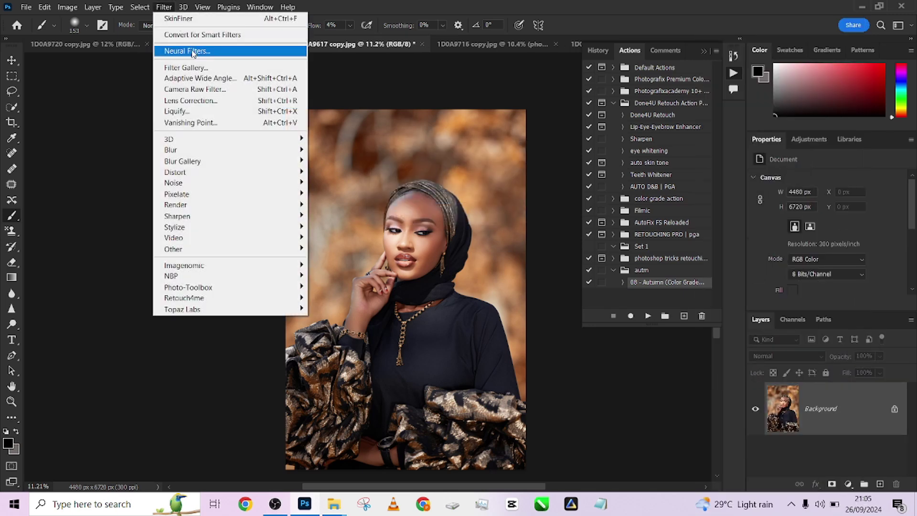
{"action": "left_click", "coordinate": [200, 90]}
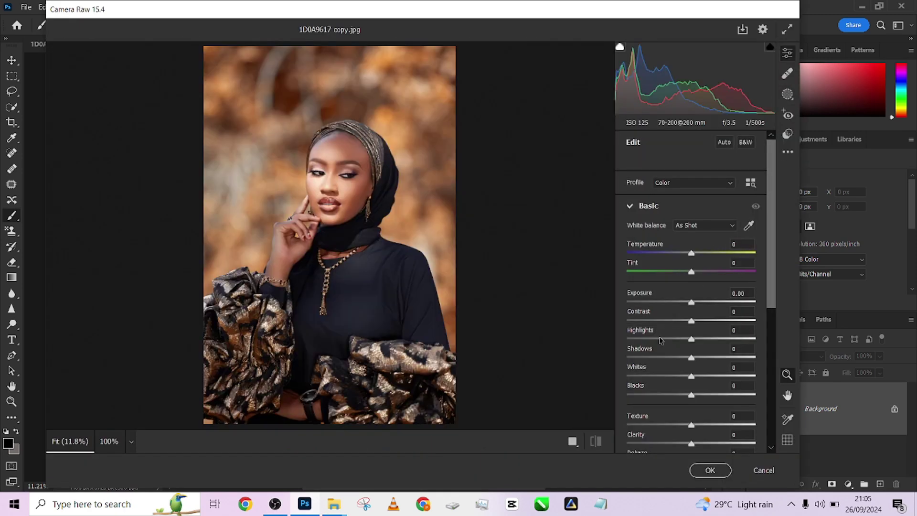
{"action": "scroll", "coordinate": [310, 162], "scroll_direction": "up", "scroll_amount": 2}
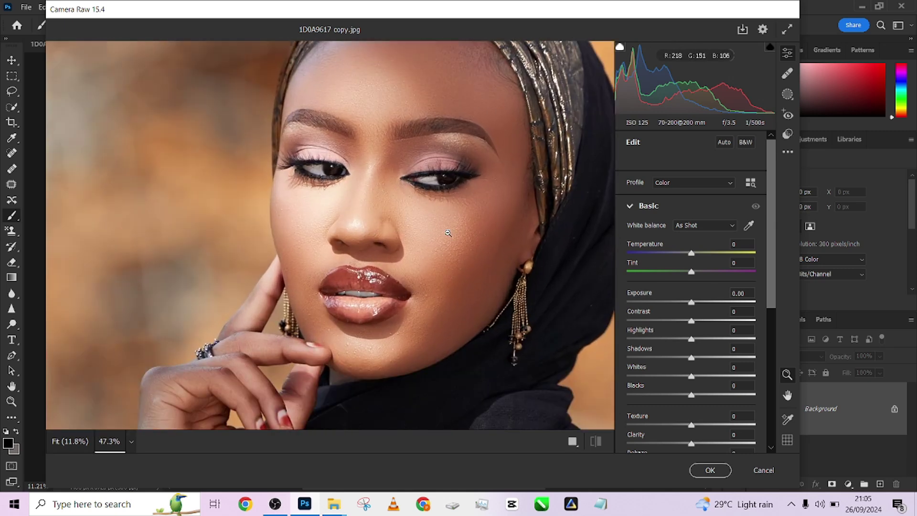
{"action": "left_click_drag", "start_coordinate": [662, 341], "coordinate": [668, 340]}
{"action": "key", "text": "ctrl+minus"}
{"action": "key", "text": "ctrl+minus"}
{"action": "key", "text": "ctrl+minus"}
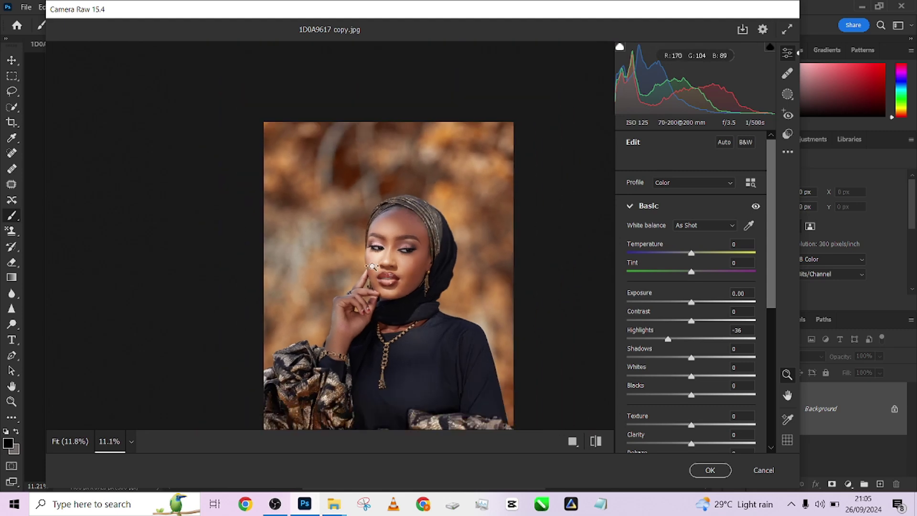
{"action": "left_click", "coordinate": [681, 395]}
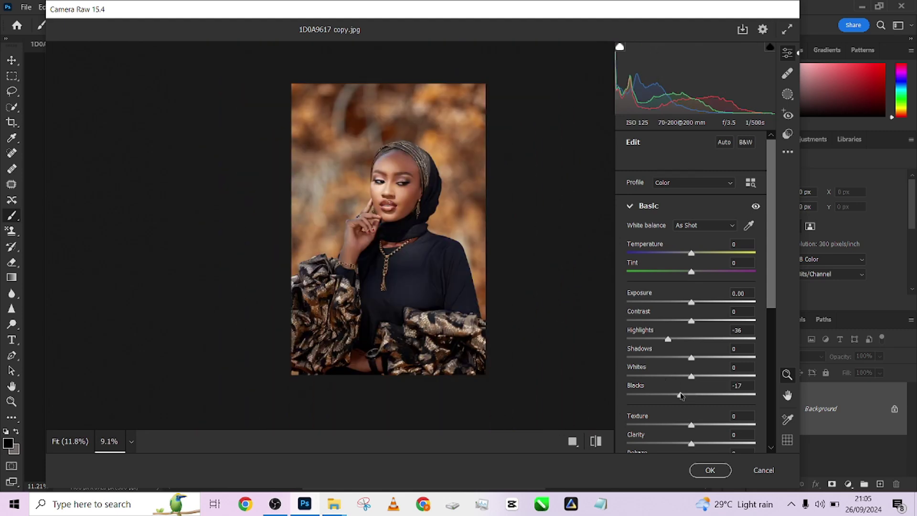
{"action": "left_click_drag", "start_coordinate": [691, 358], "coordinate": [686, 358]}
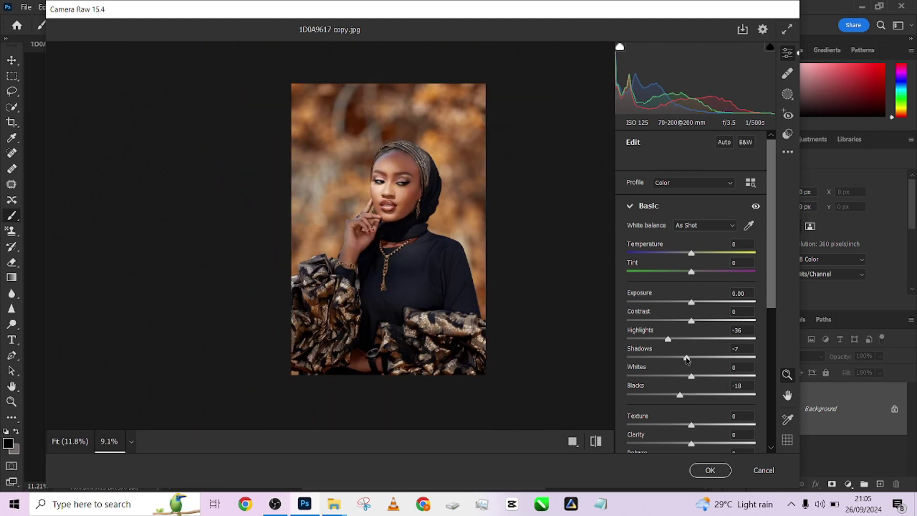
{"action": "left_click", "coordinate": [677, 339]}
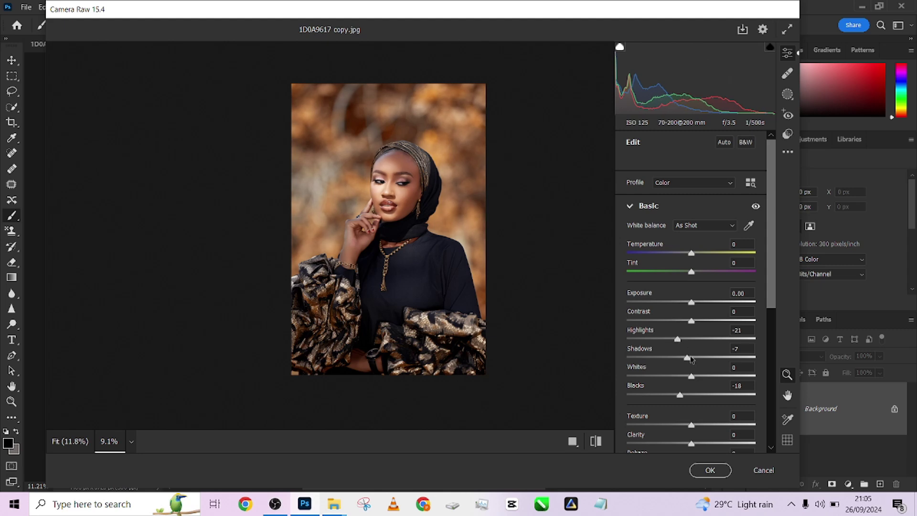
Add a dark vignette in the Camera Raw effects with Vignetting -73, Midpoint 24, Roundness -8 and Highlights 45
{"action": "scroll", "coordinate": [683, 438], "scroll_direction": "down", "scroll_amount": 5}
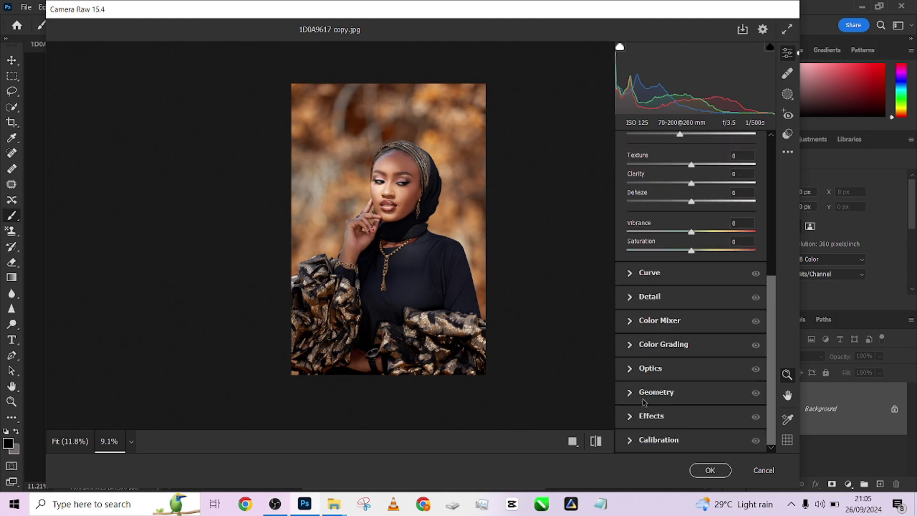
{"action": "left_click", "coordinate": [651, 416]}
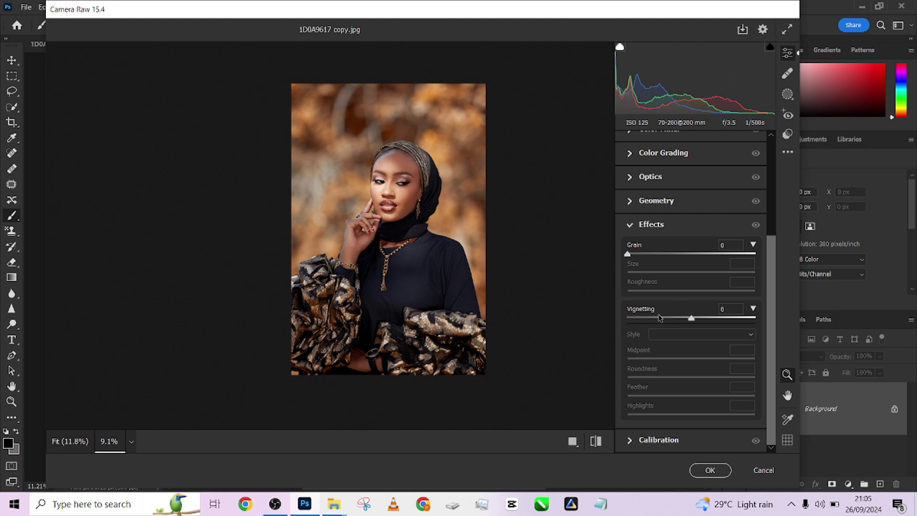
{"action": "left_click_drag", "start_coordinate": [690, 319], "coordinate": [627, 319]}
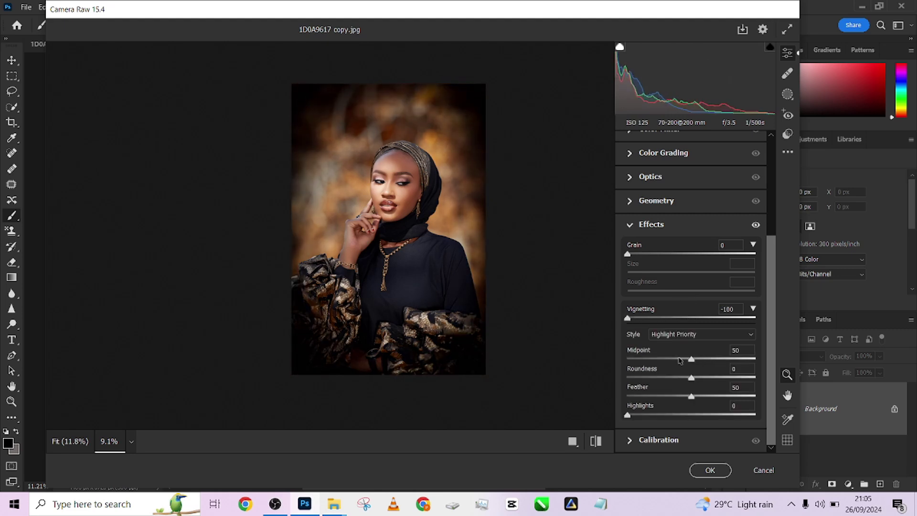
{"action": "left_click_drag", "start_coordinate": [688, 359], "coordinate": [686, 386]}
{"action": "mouse_move", "coordinate": [676, 417]}
{"action": "left_mouse_down"}
{"action": "mouse_move", "coordinate": [721, 416]}
{"action": "mouse_move", "coordinate": [685, 417]}
{"action": "left_mouse_up"}
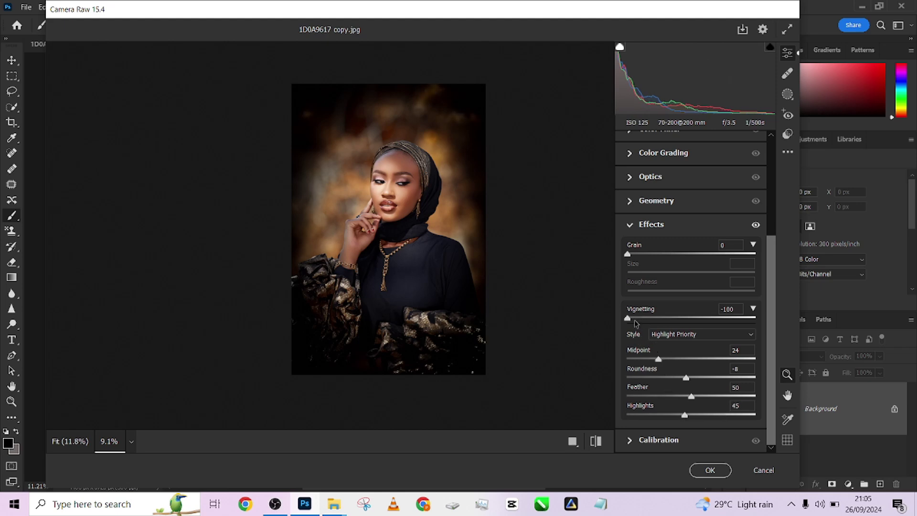
{"action": "left_click_drag", "start_coordinate": [639, 319], "coordinate": [645, 319]}
Compare the portrait before and after the Camera Raw settings, check the face up close, and apply the filter
{"action": "left_click", "coordinate": [592, 443]}
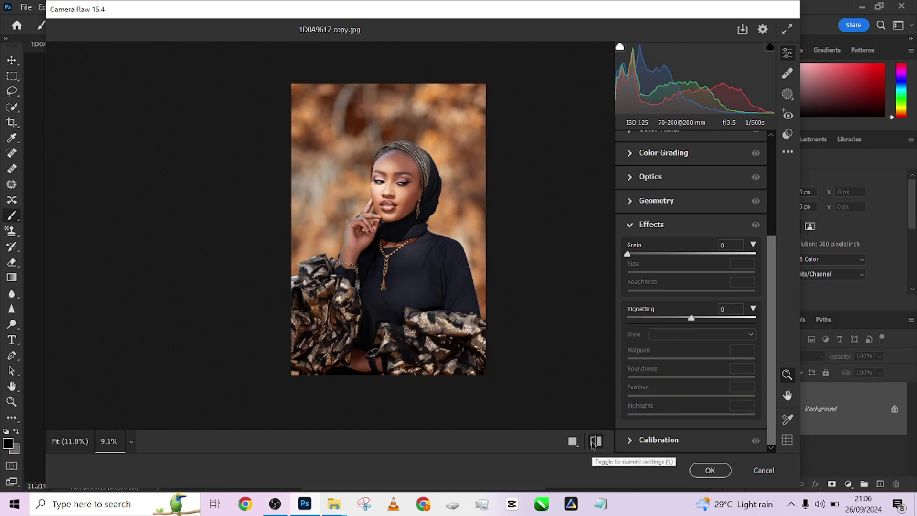
{"action": "left_click", "coordinate": [592, 443]}
{"action": "left_click", "coordinate": [592, 442]}
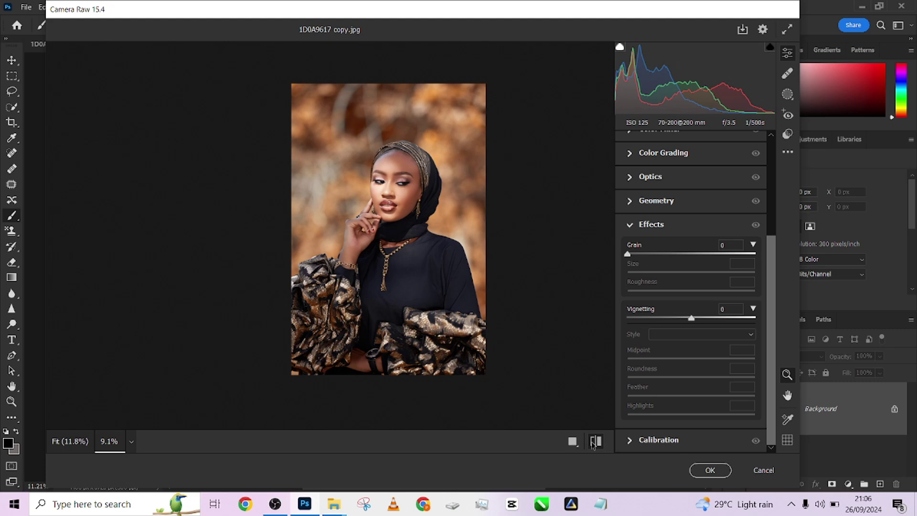
{"action": "left_click", "coordinate": [592, 442]}
{"action": "scroll", "coordinate": [402, 178], "scroll_direction": "up", "scroll_amount": 4}
{"action": "scroll", "coordinate": [413, 213], "scroll_direction": "down", "scroll_amount": 4}
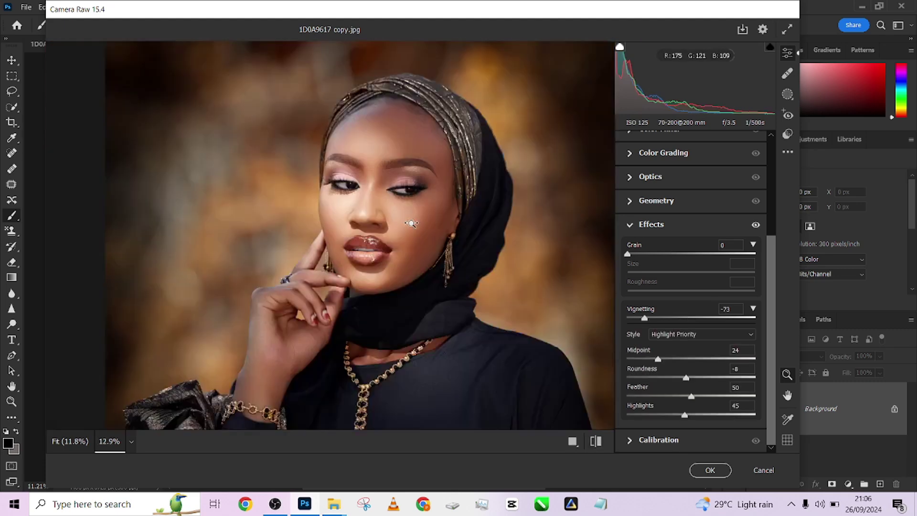
{"action": "left_click", "coordinate": [710, 470]}
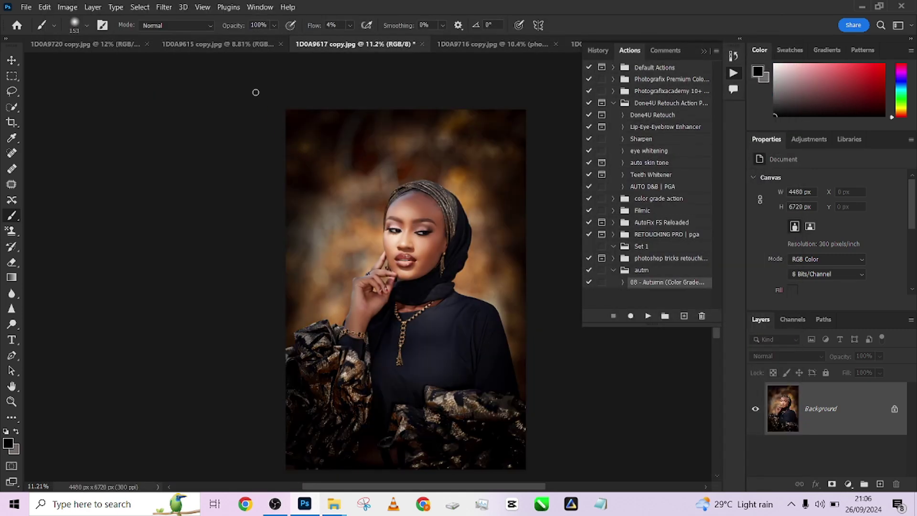
Compare 1D0A9617 with the 1D0A9615 and 1D0A9720 photos, and undo its Camera Raw edit and flattening
{"action": "left_click", "coordinate": [217, 44]}
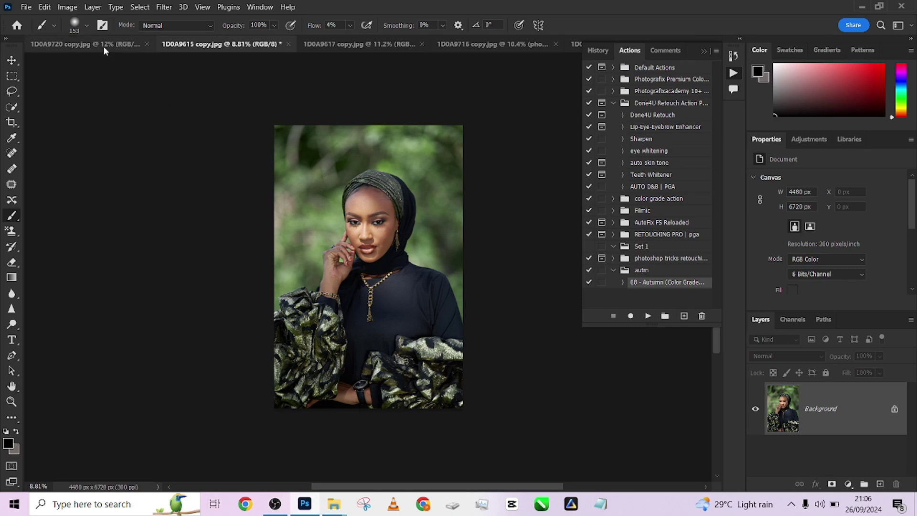
{"action": "left_click", "coordinate": [356, 44]}
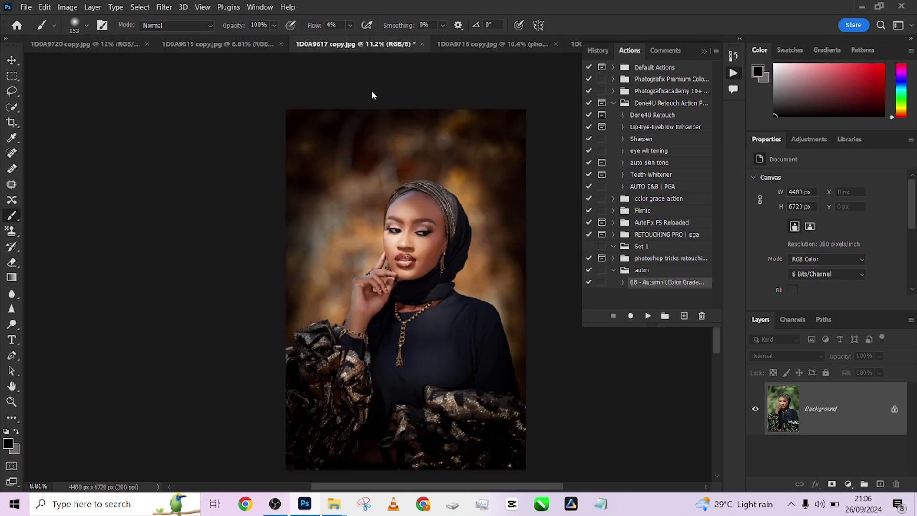
{"action": "left_click", "coordinate": [185, 44]}
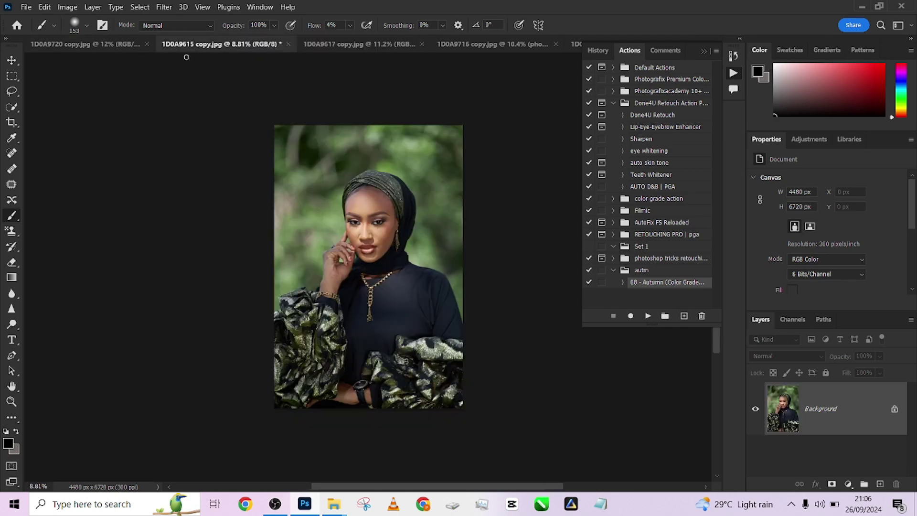
{"action": "left_click", "coordinate": [85, 44]}
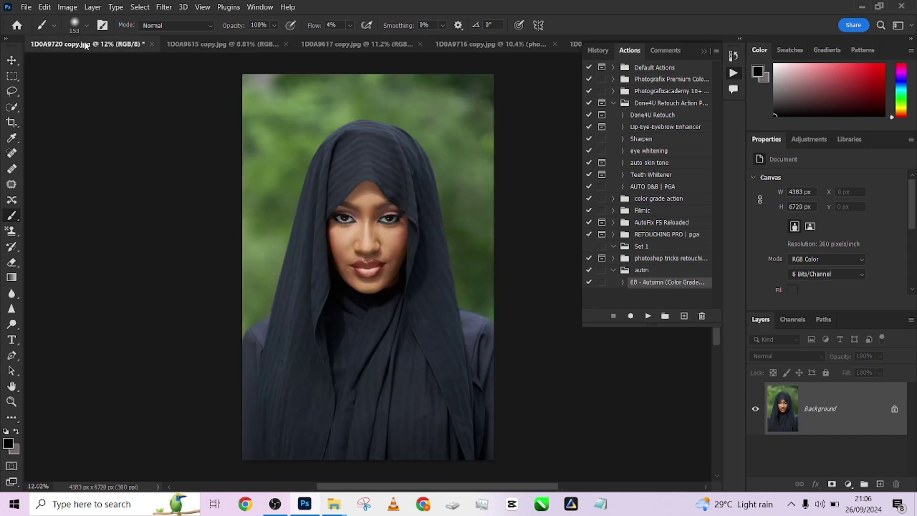
{"action": "left_click", "coordinate": [223, 45]}
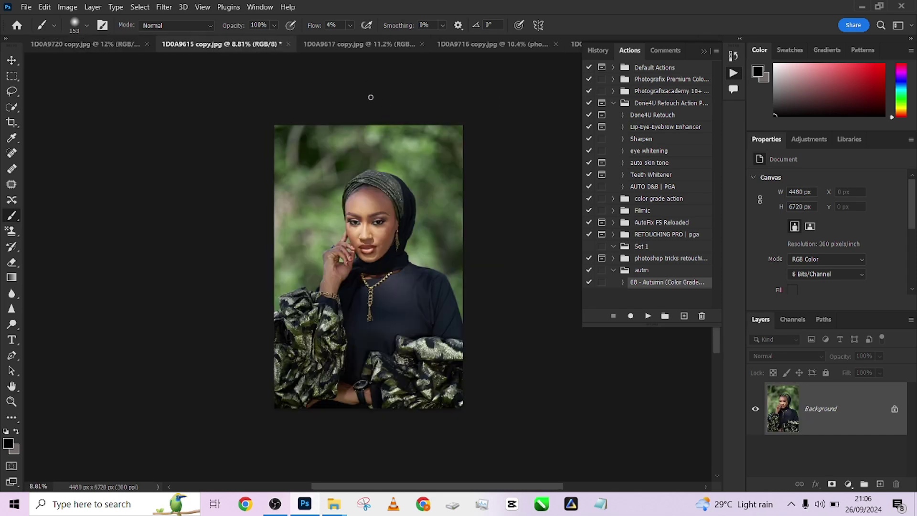
{"action": "left_click", "coordinate": [368, 48]}
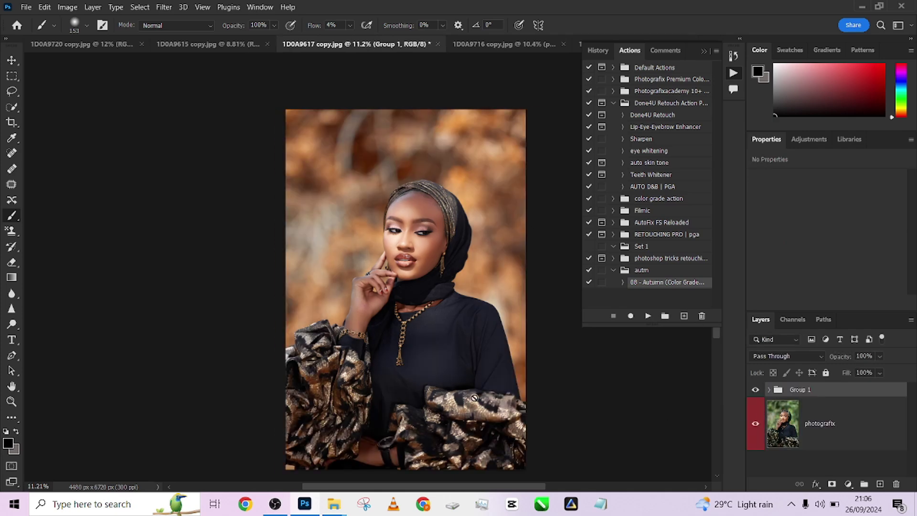
Run the Done4U Retouch action on the 1D0A9615 portrait, accepting a Gaussian Blur radius of 4.0 pixels
{"action": "left_click", "coordinate": [182, 43]}
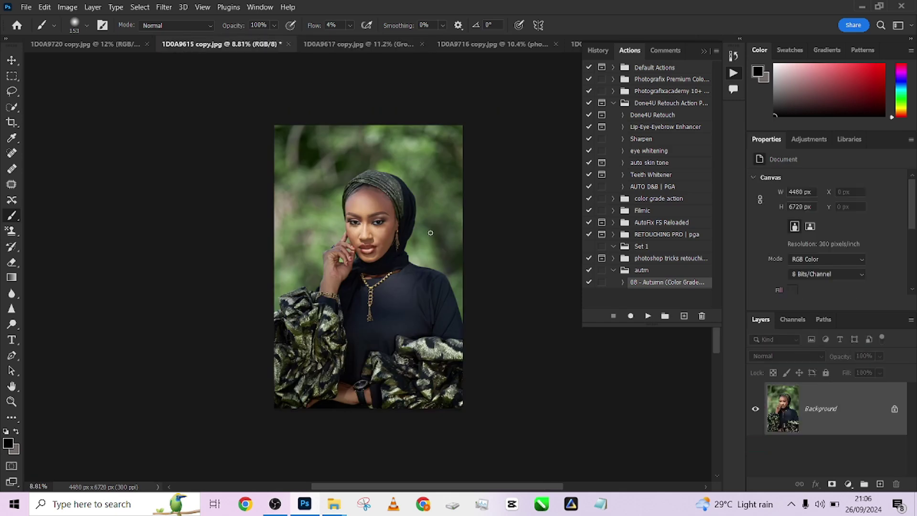
{"action": "left_click", "coordinate": [627, 116]}
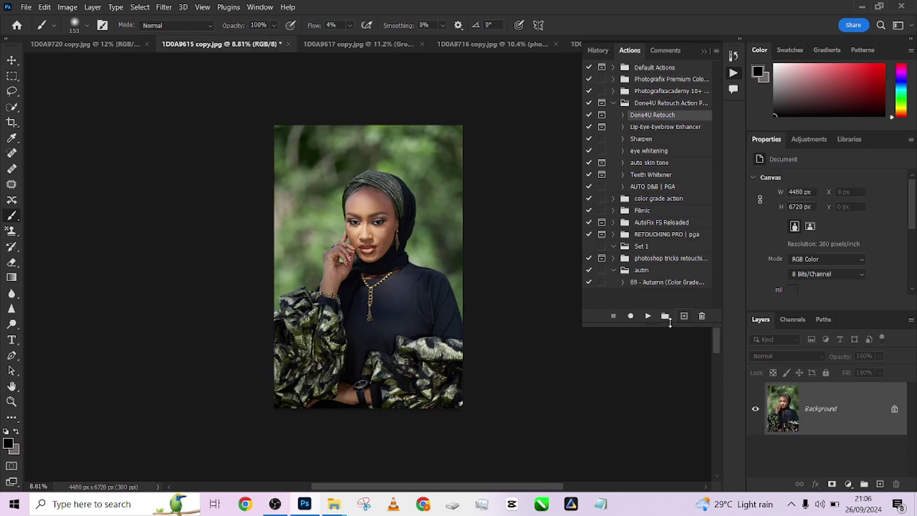
{"action": "left_click", "coordinate": [648, 316]}
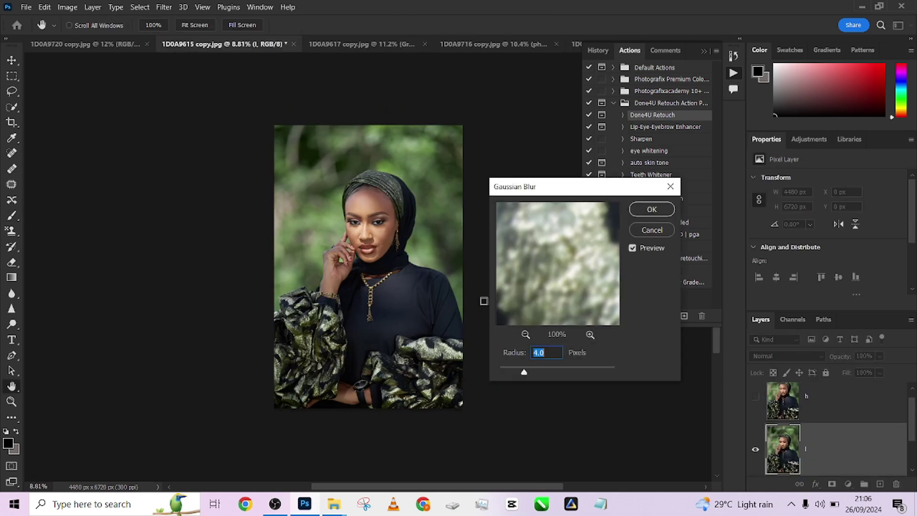
{"action": "left_click", "coordinate": [641, 208]}
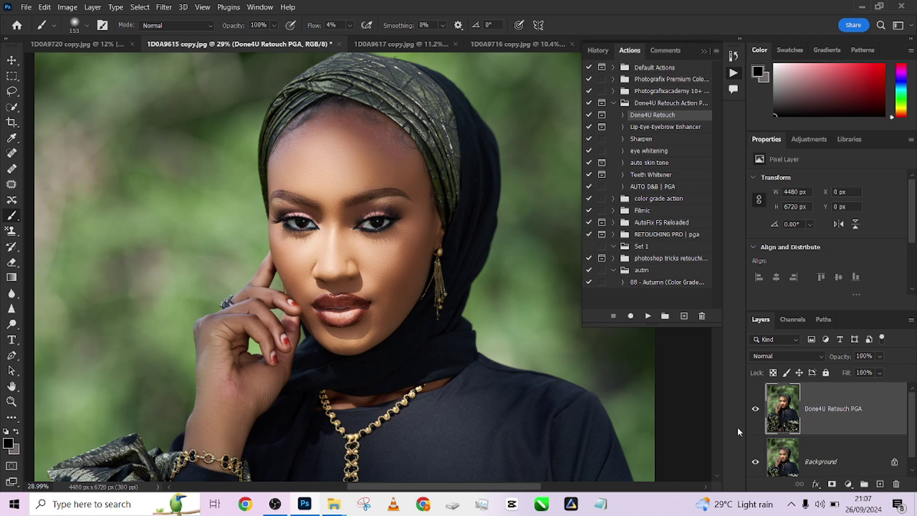
Examine the face in 1D0A9615 before and after retouching by toggling the Done4U Retouch PGA layer's visibility
{"action": "left_click", "coordinate": [756, 413]}
{"action": "left_click", "coordinate": [756, 414]}
{"action": "left_click", "coordinate": [755, 414]}
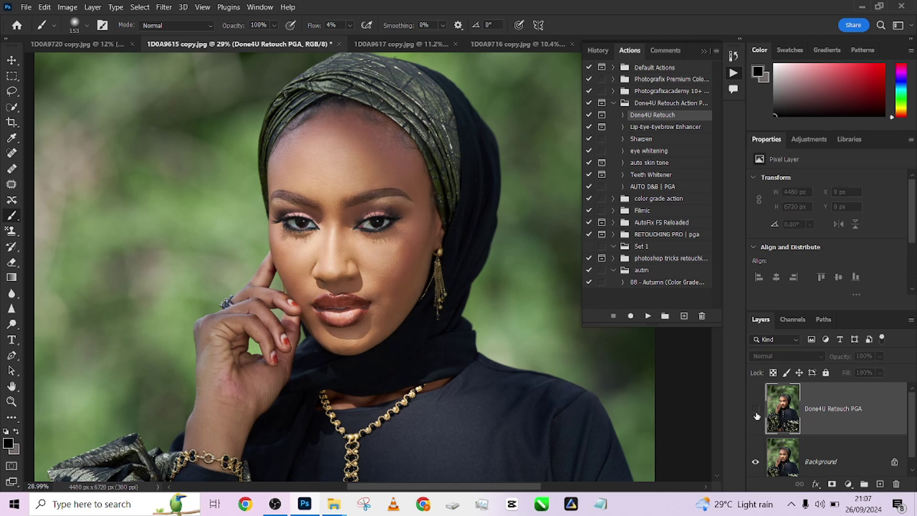
{"action": "left_click", "coordinate": [755, 414]}
{"action": "left_click", "coordinate": [755, 413]}
{"action": "left_click", "coordinate": [756, 413]}
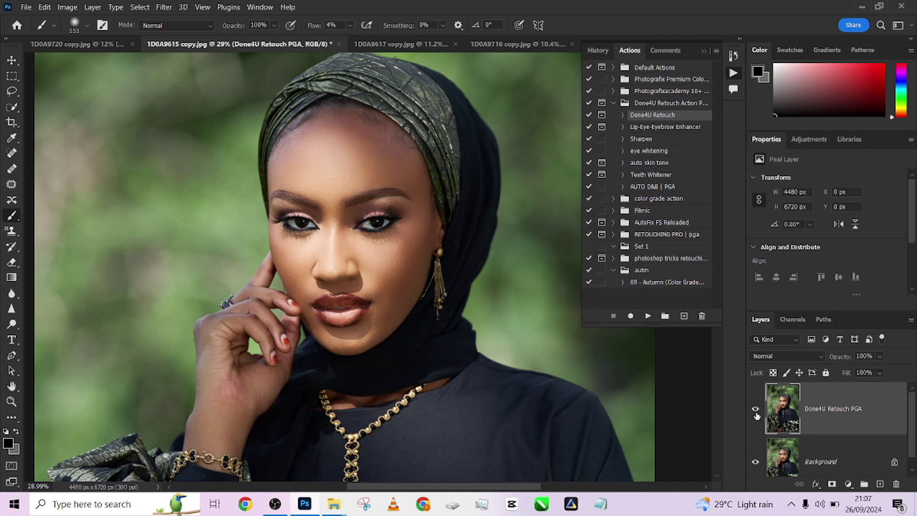
{"action": "left_click", "coordinate": [755, 414]}
{"action": "left_click", "coordinate": [756, 414]}
Flatten the retouched 1D0A9615 portrait into a single Background layer
{"action": "scroll", "coordinate": [418, 264], "scroll_direction": "down", "scroll_amount": 1}
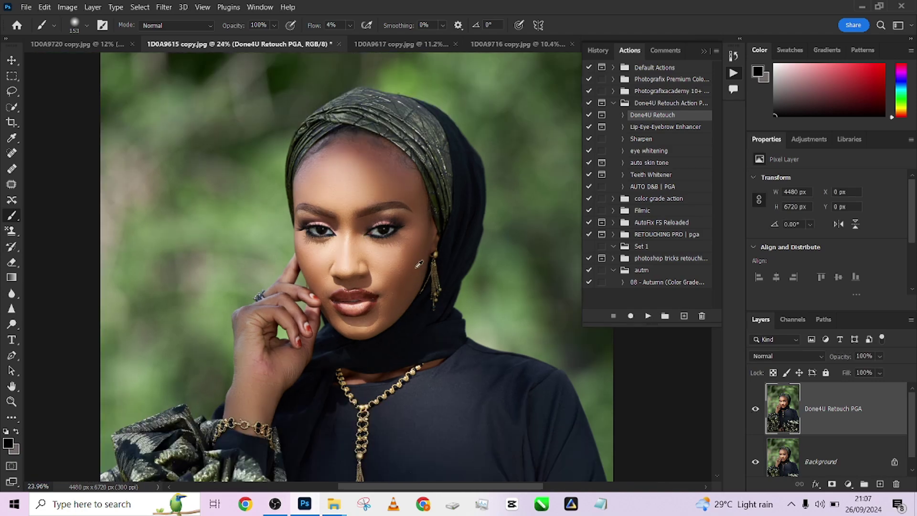
{"action": "scroll", "coordinate": [418, 264], "scroll_direction": "down", "scroll_amount": 3}
{"action": "right_click", "coordinate": [840, 465]}
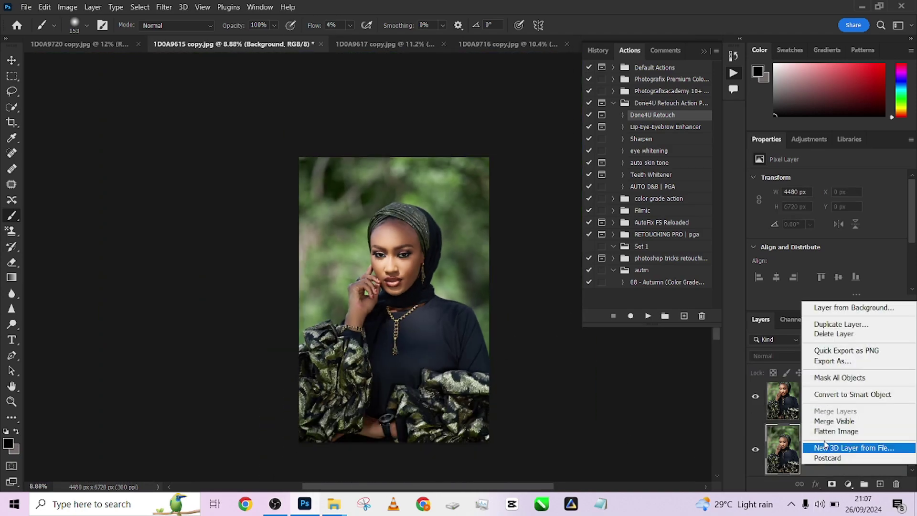
{"action": "left_click", "coordinate": [833, 431]}
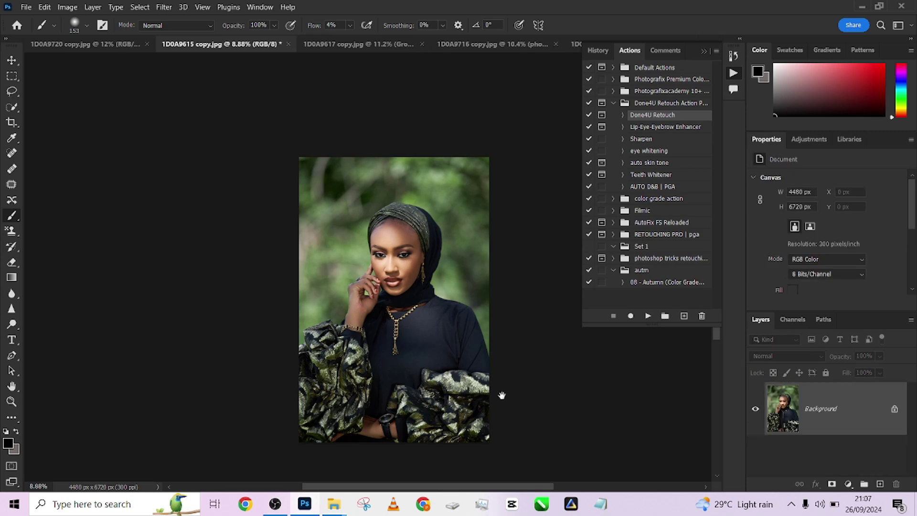
Copy the Group 1 autumn colour grade from 1D0A9617 into the 1D0A9615 document
{"action": "left_click_drag", "start_coordinate": [502, 396], "coordinate": [450, 354]}
{"action": "scroll", "coordinate": [444, 336], "scroll_direction": "up", "scroll_amount": 1}
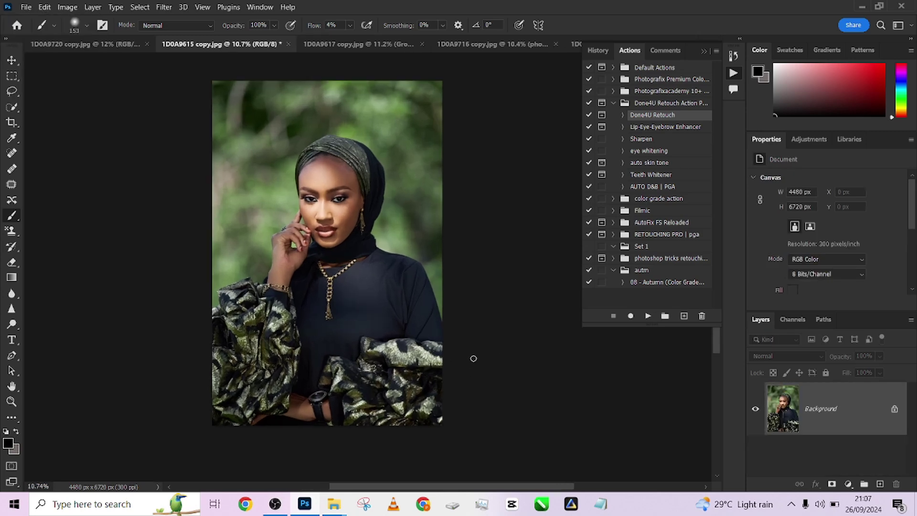
{"action": "left_click_drag", "start_coordinate": [344, 256], "coordinate": [381, 277]}
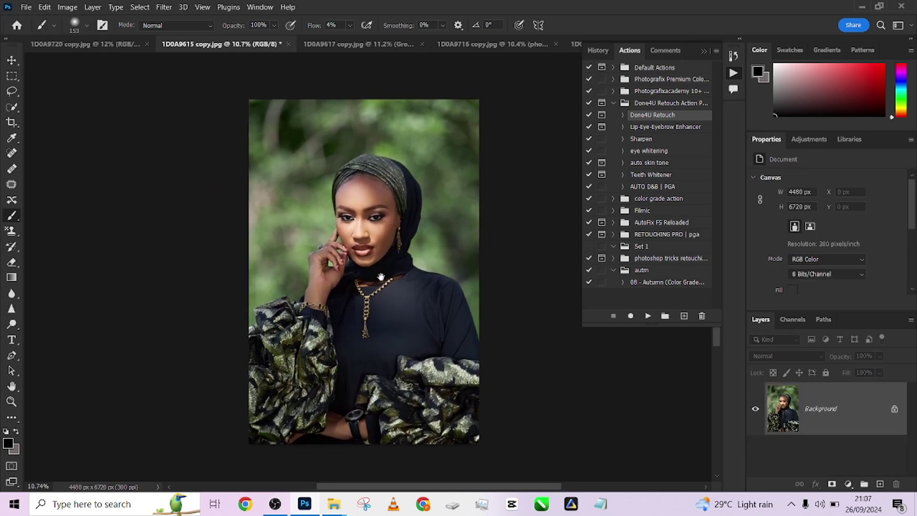
{"action": "left_click", "coordinate": [371, 44]}
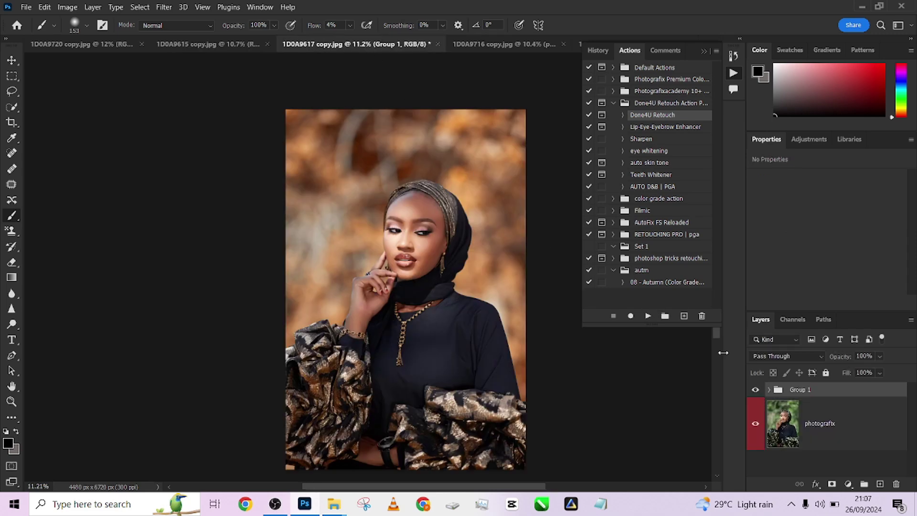
{"action": "left_click_drag", "start_coordinate": [843, 392], "coordinate": [334, 173]}
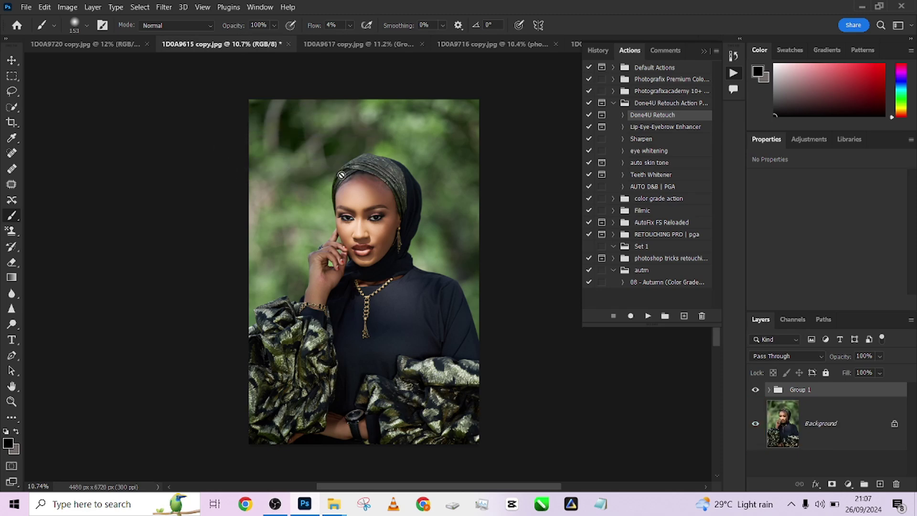
Flatten 1D0A9615 with its copied autumn grade, discarding the hidden layers
{"action": "right_click", "coordinate": [841, 426]}
{"action": "left_click", "coordinate": [830, 392]}
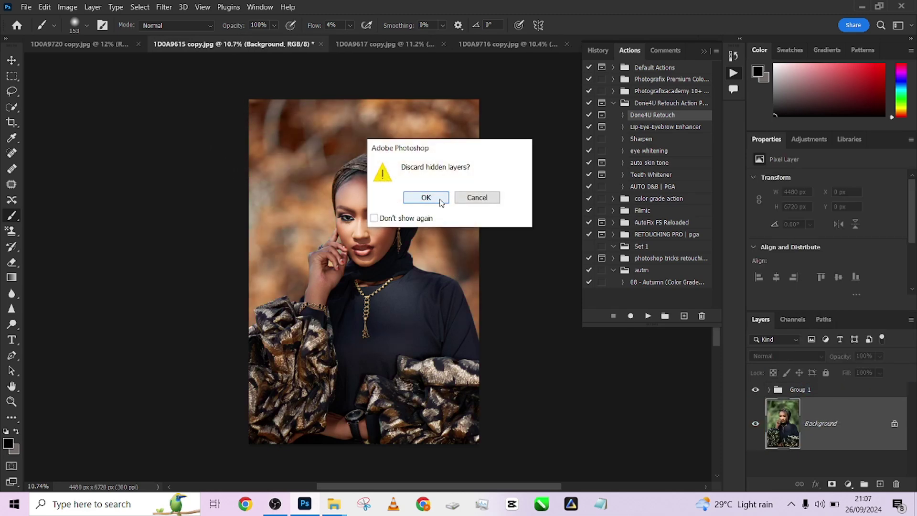
{"action": "left_click", "coordinate": [439, 202]}
Open the Camera Raw Filter on 1D0A9615 and apply the previous settings
{"action": "left_click", "coordinate": [164, 7]}
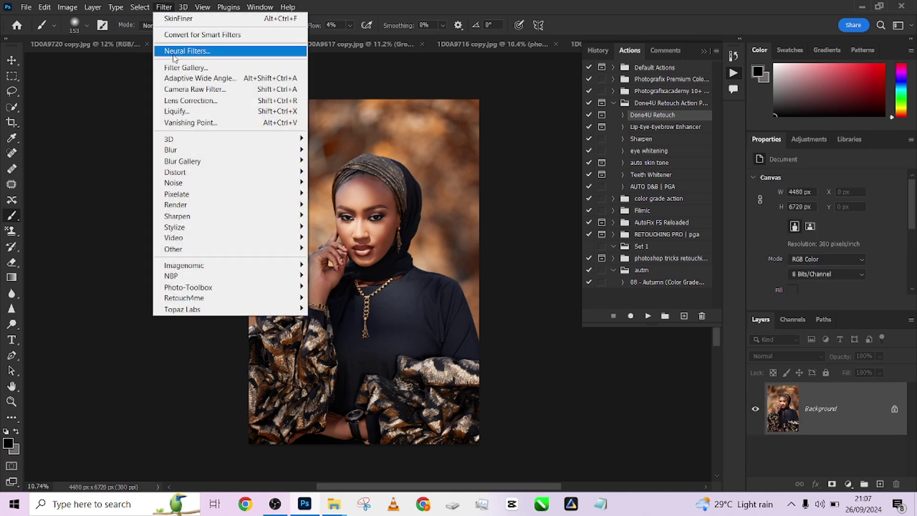
{"action": "left_click", "coordinate": [180, 89]}
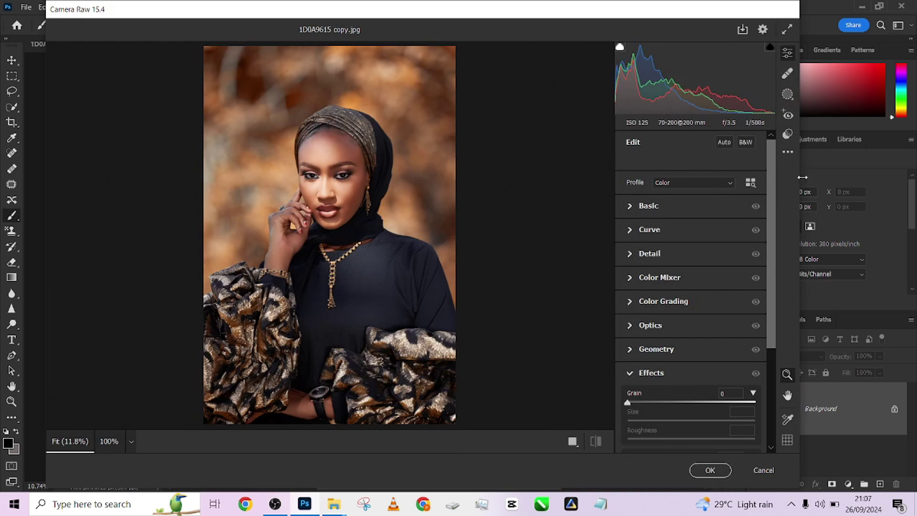
{"action": "left_click", "coordinate": [787, 152]}
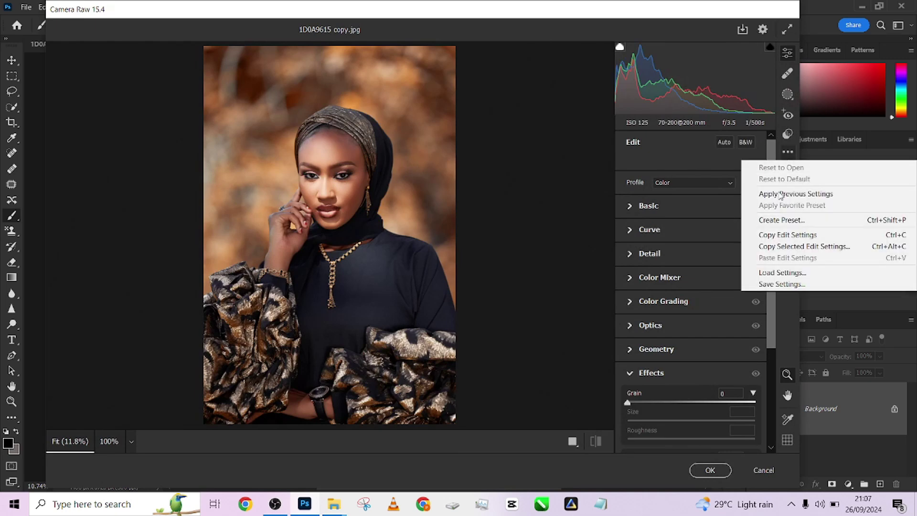
{"action": "left_click", "coordinate": [805, 195]}
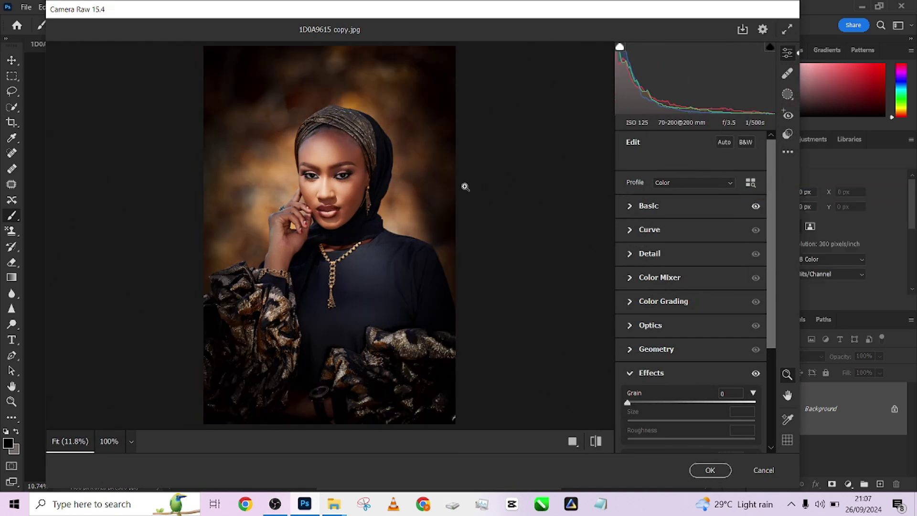
Set the Camera Raw basic adjustments to Highlights -39, Shadows -1, Blacks +7 and Dehaze +7
{"action": "left_click", "coordinate": [630, 207]}
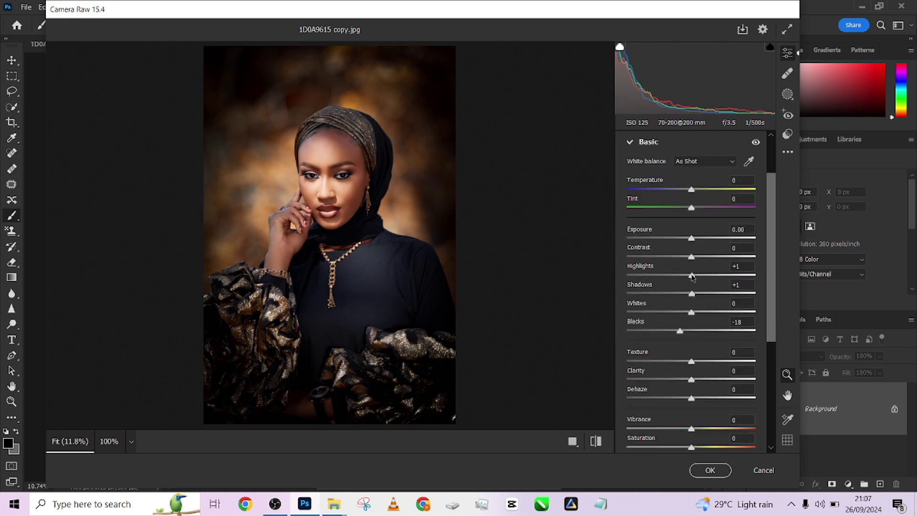
{"action": "left_click_drag", "start_coordinate": [678, 275], "coordinate": [679, 275]}
{"action": "mouse_move", "coordinate": [691, 294]}
{"action": "left_mouse_down"}
{"action": "mouse_move", "coordinate": [716, 294]}
{"action": "mouse_move", "coordinate": [684, 294]}
{"action": "mouse_move", "coordinate": [681, 280]}
{"action": "left_mouse_up"}
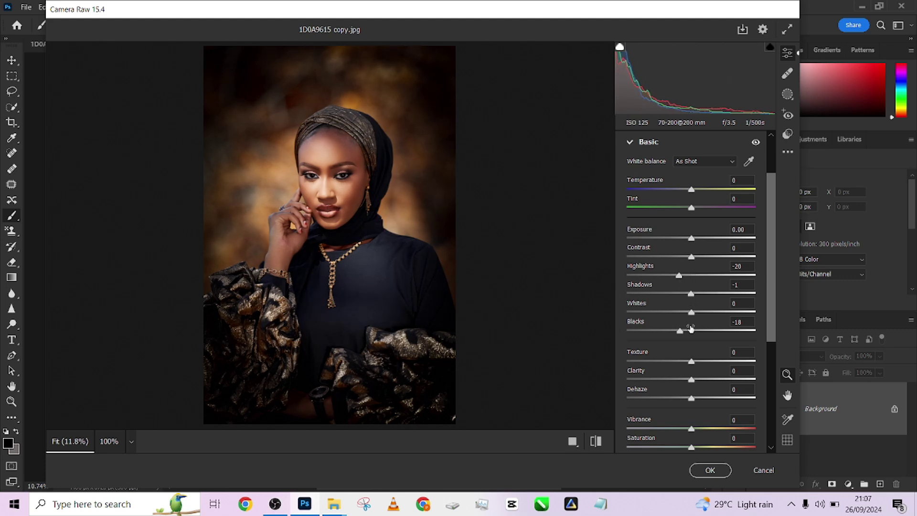
{"action": "mouse_move", "coordinate": [692, 332]}
{"action": "left_mouse_down"}
{"action": "mouse_move", "coordinate": [726, 336]}
{"action": "mouse_move", "coordinate": [696, 334]}
{"action": "left_mouse_up"}
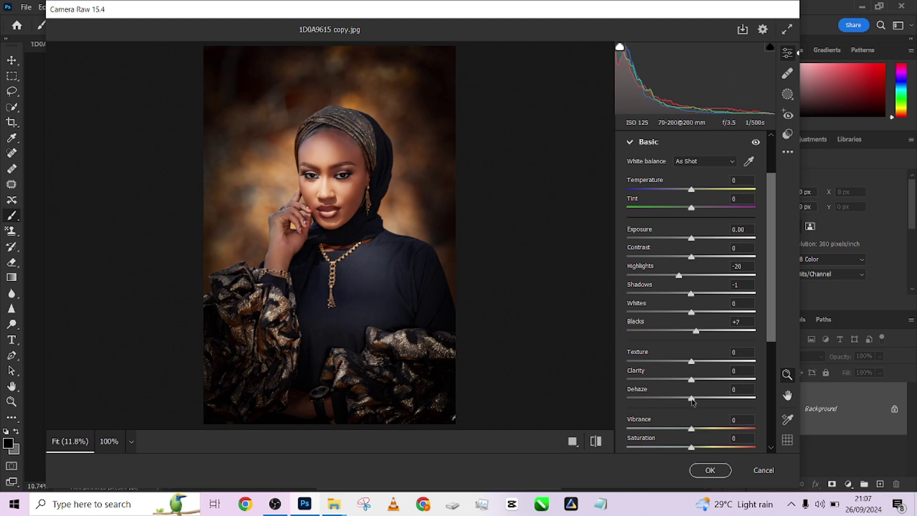
{"action": "left_click_drag", "start_coordinate": [692, 401], "coordinate": [697, 402]}
{"action": "left_click_drag", "start_coordinate": [657, 270], "coordinate": [635, 266]}
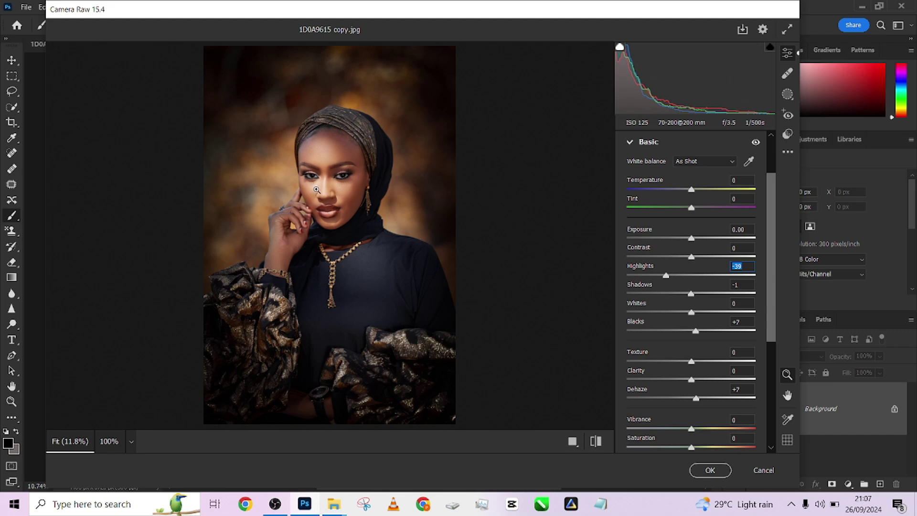
Set the Camera Raw vignetting to -49 and apply the filter to the portrait
{"action": "scroll", "coordinate": [317, 190], "scroll_direction": "up", "scroll_amount": 3}
{"action": "scroll", "coordinate": [409, 184], "scroll_direction": "down", "scroll_amount": 6}
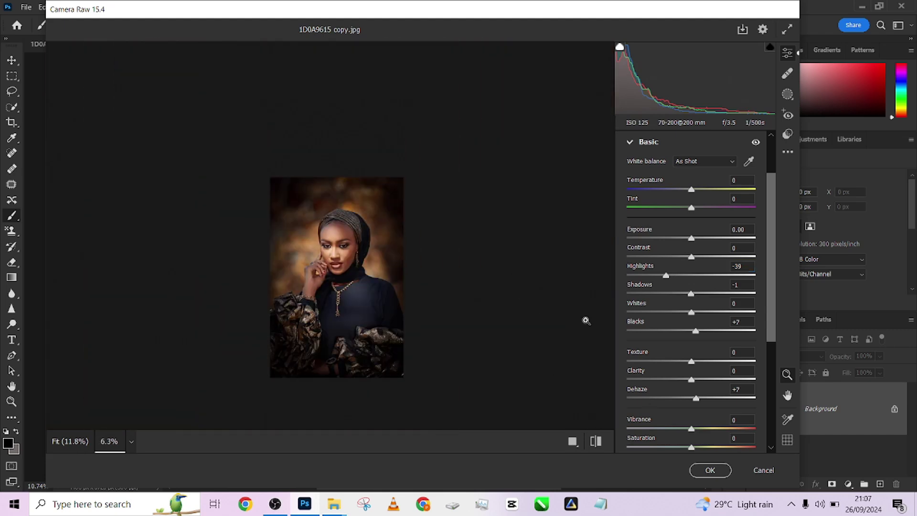
{"action": "scroll", "coordinate": [668, 416], "scroll_direction": "down", "scroll_amount": 5}
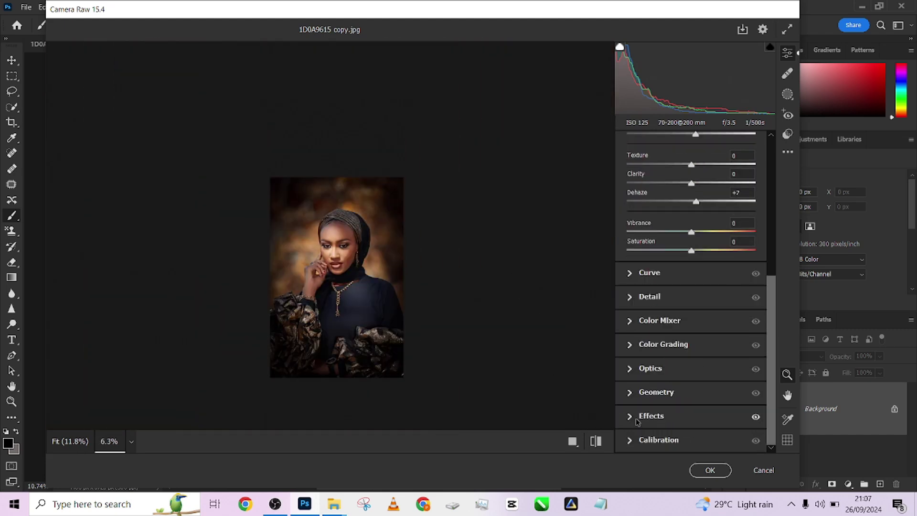
{"action": "left_click", "coordinate": [635, 417]}
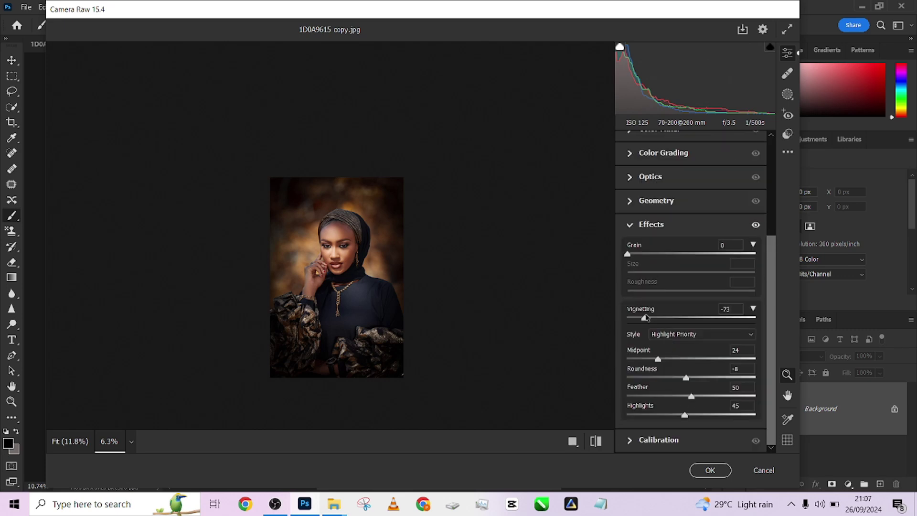
{"action": "left_click_drag", "start_coordinate": [645, 318], "coordinate": [661, 320]}
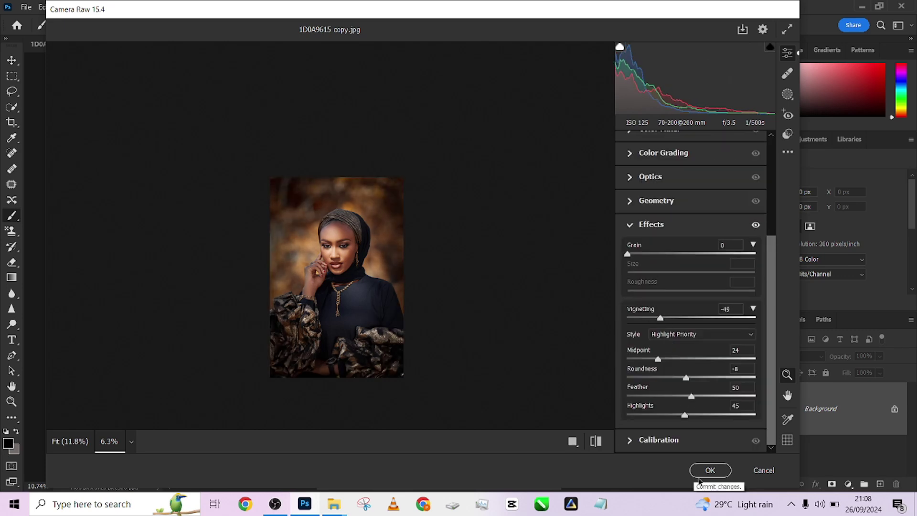
{"action": "left_click", "coordinate": [710, 470]}
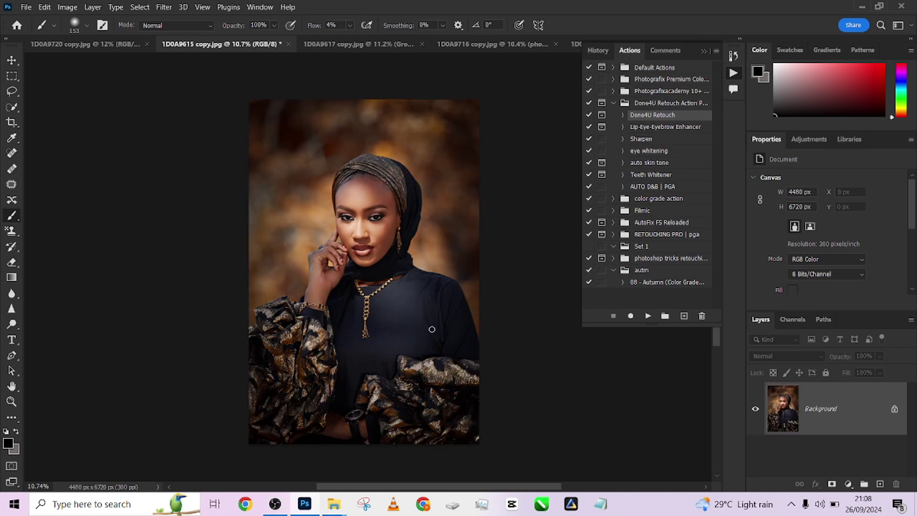
Run the Done4U Retouch action on the 1D0A9720 portrait with a Gaussian Blur radius of 5 pixels
{"action": "left_click", "coordinate": [119, 47]}
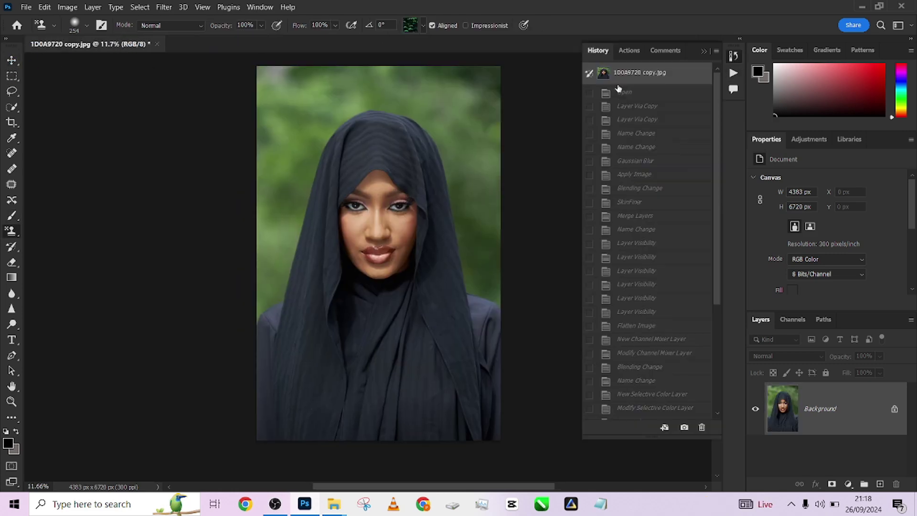
{"action": "left_click", "coordinate": [629, 51]}
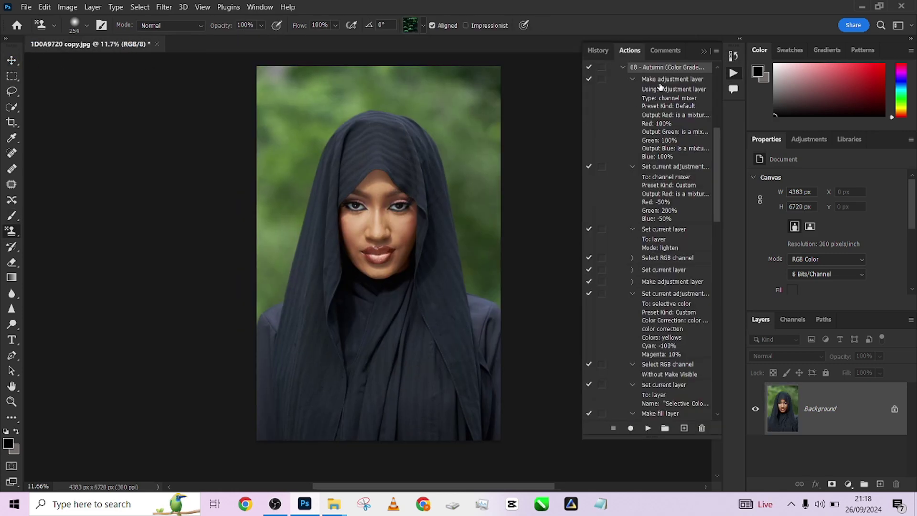
{"action": "left_click", "coordinate": [620, 69]}
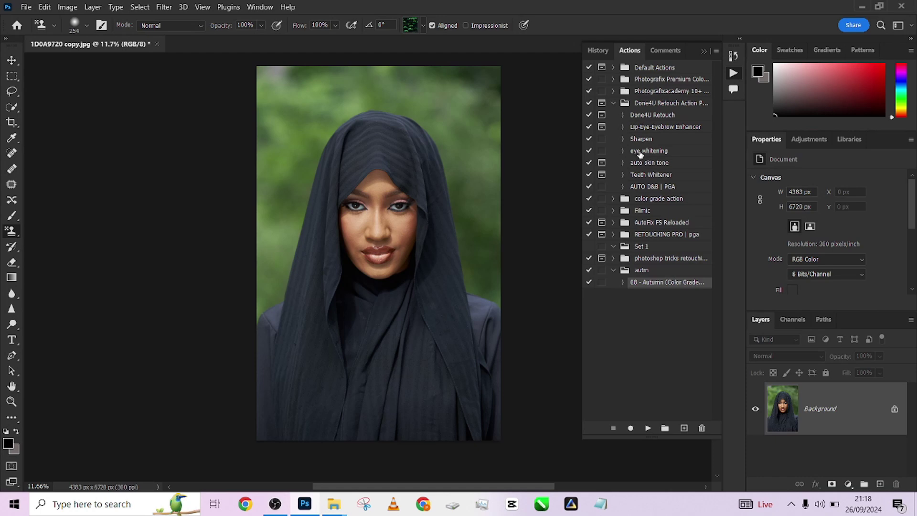
{"action": "left_click", "coordinate": [643, 116]}
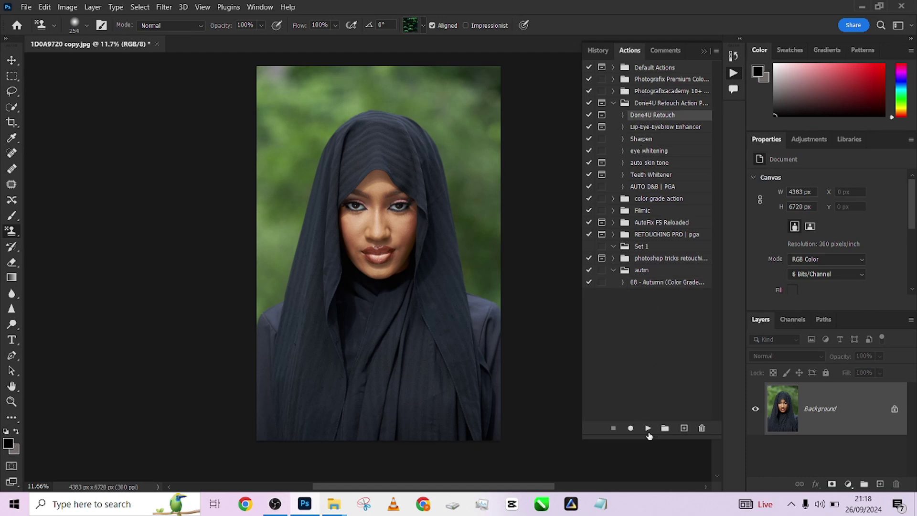
{"action": "left_click", "coordinate": [648, 428]}
{"action": "type", "text": "5"}
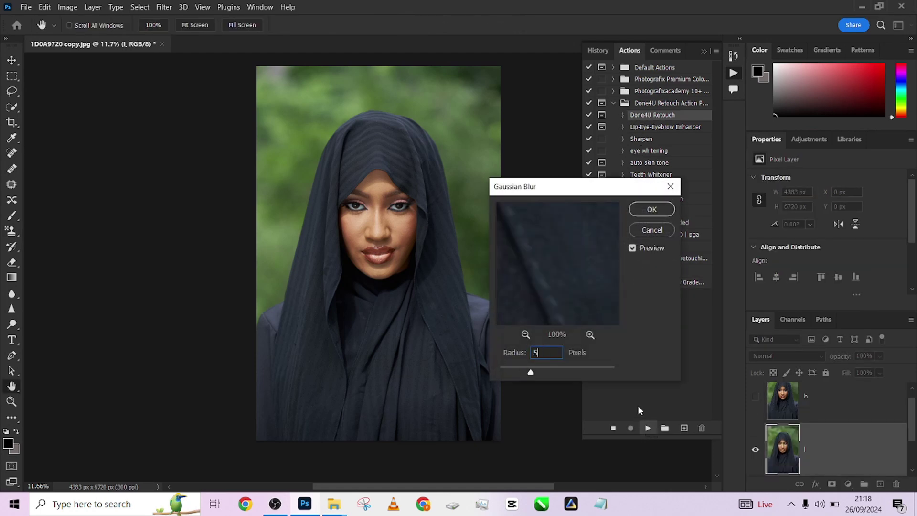
{"action": "left_click", "coordinate": [650, 209]}
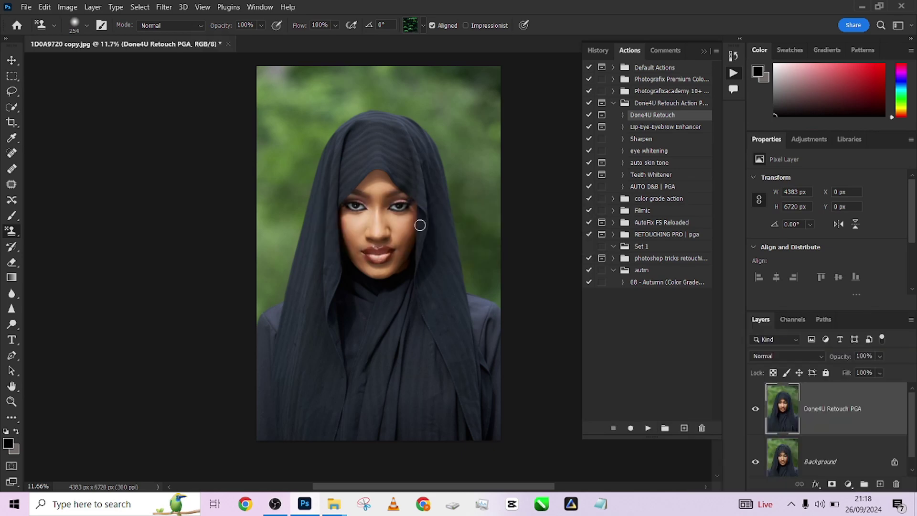
Examine the face in 1D0A9720 before and after retouching by toggling the Done4U Retouch PGA layer's visibility
{"action": "scroll", "coordinate": [392, 215], "scroll_direction": "up", "scroll_amount": 5}
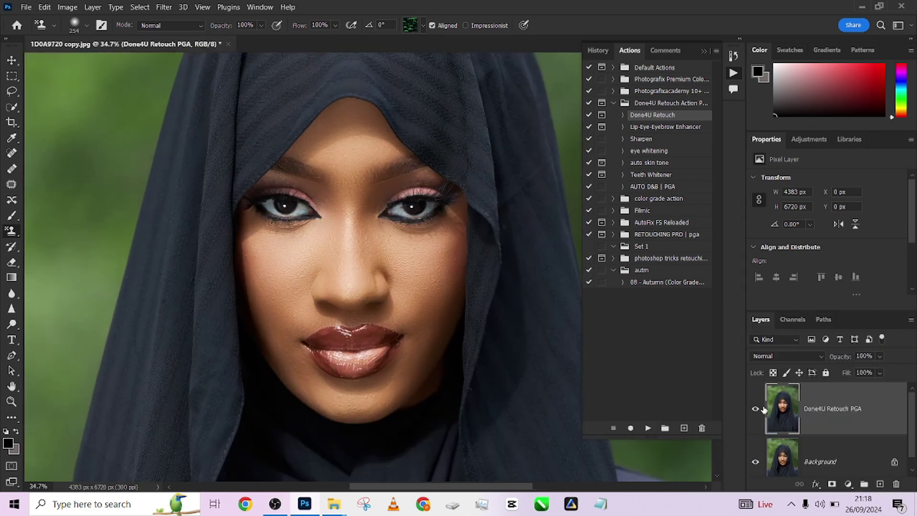
{"action": "left_click", "coordinate": [755, 408]}
{"action": "left_click", "coordinate": [755, 408]}
{"action": "left_click", "coordinate": [756, 409]}
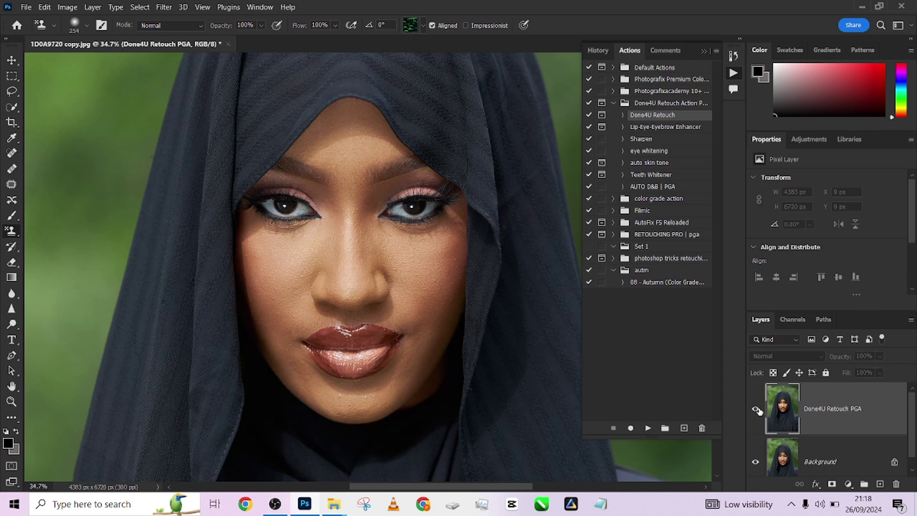
{"action": "left_click", "coordinate": [756, 408]}
Flatten the retouched 1D0A9720 image and run the 08 - Autumn colour grade action from the autm set
{"action": "right_click", "coordinate": [862, 463]}
{"action": "left_click", "coordinate": [836, 423]}
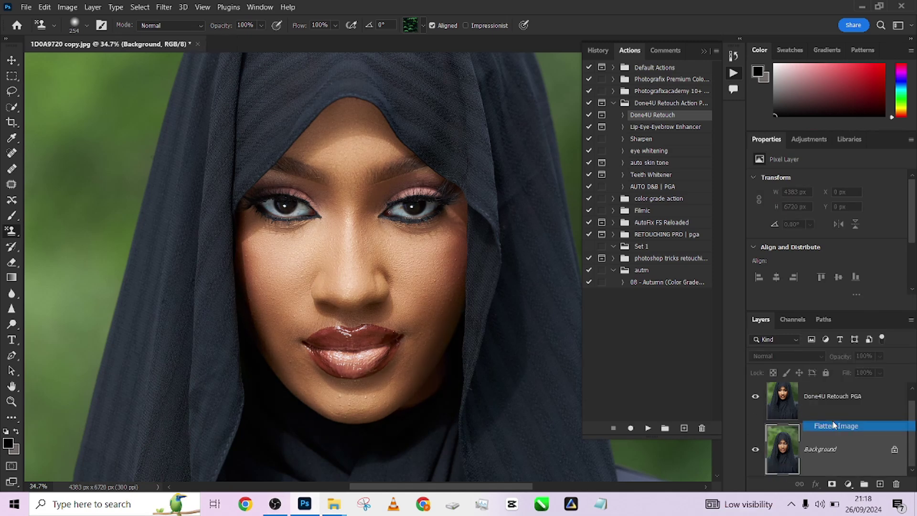
{"action": "left_click", "coordinate": [642, 270]}
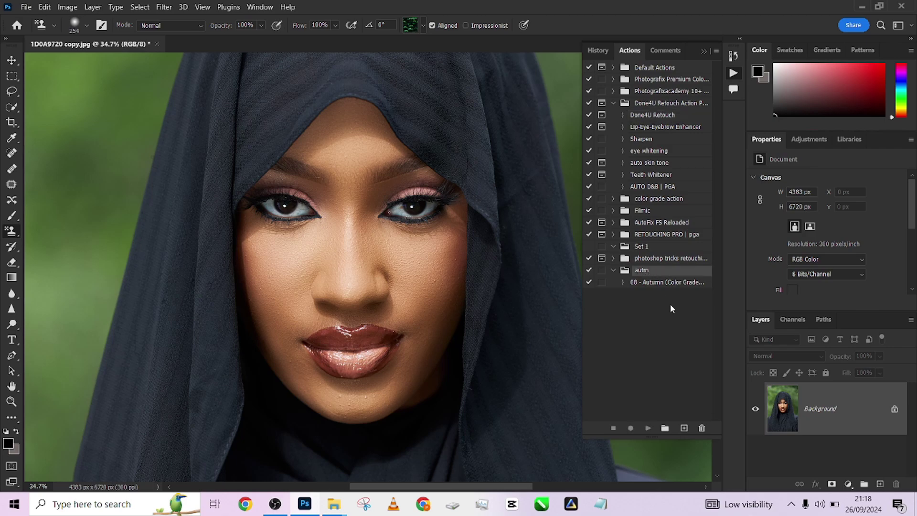
{"action": "left_click", "coordinate": [656, 283]}
{"action": "left_click", "coordinate": [647, 428]}
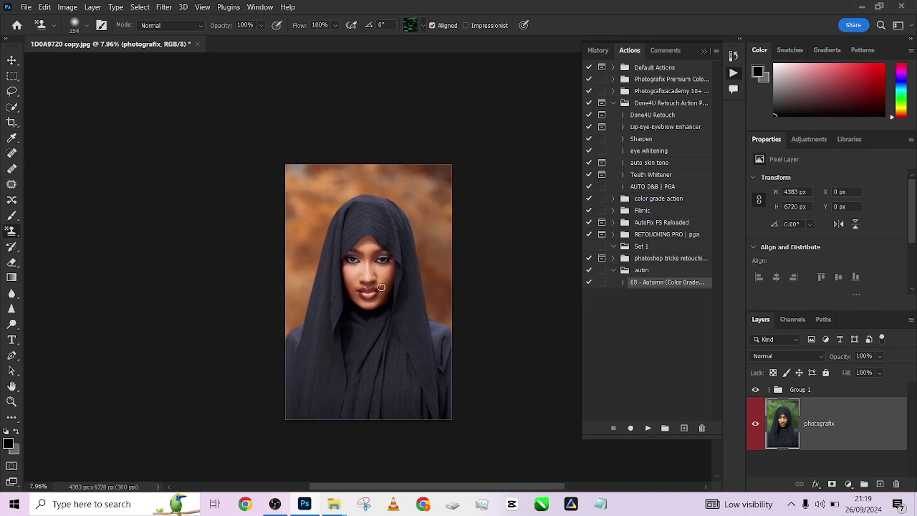
Compare 1D0A9720 with and without the autumn grade by toggling the visibility of Group 1
{"action": "left_click", "coordinate": [762, 390]}
{"action": "left_click", "coordinate": [762, 389]}
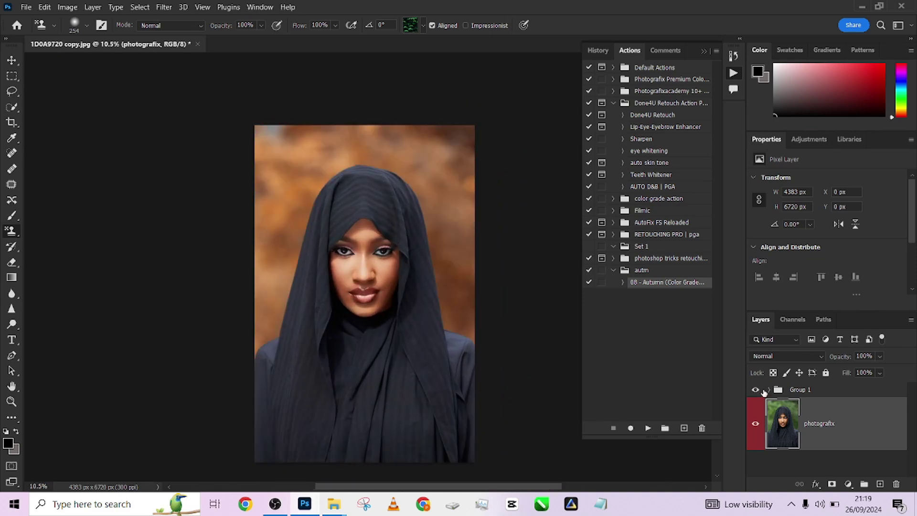
{"action": "left_click", "coordinate": [762, 389]}
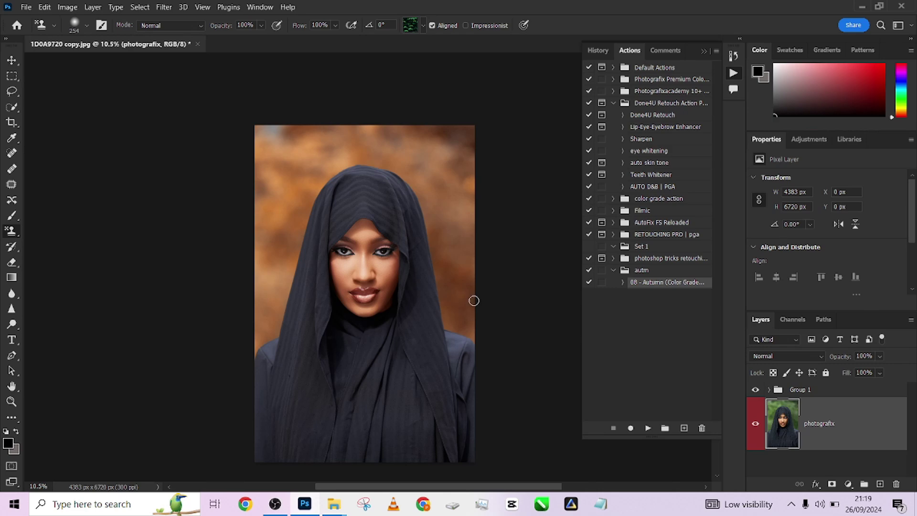